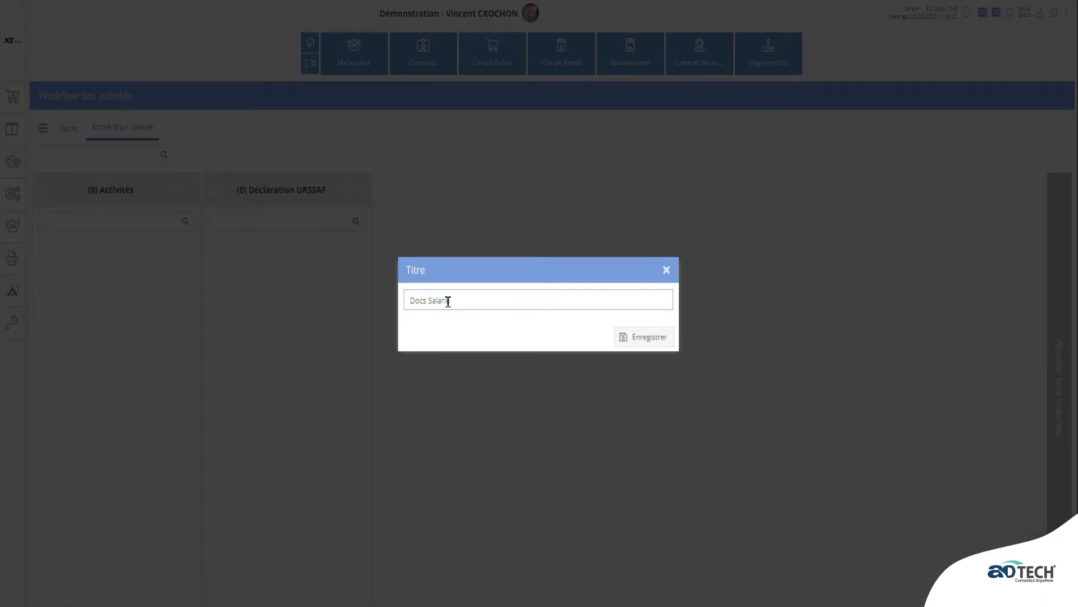
- Save the Docs Salarié and Remise des Acces column titles
left_click(645, 343)
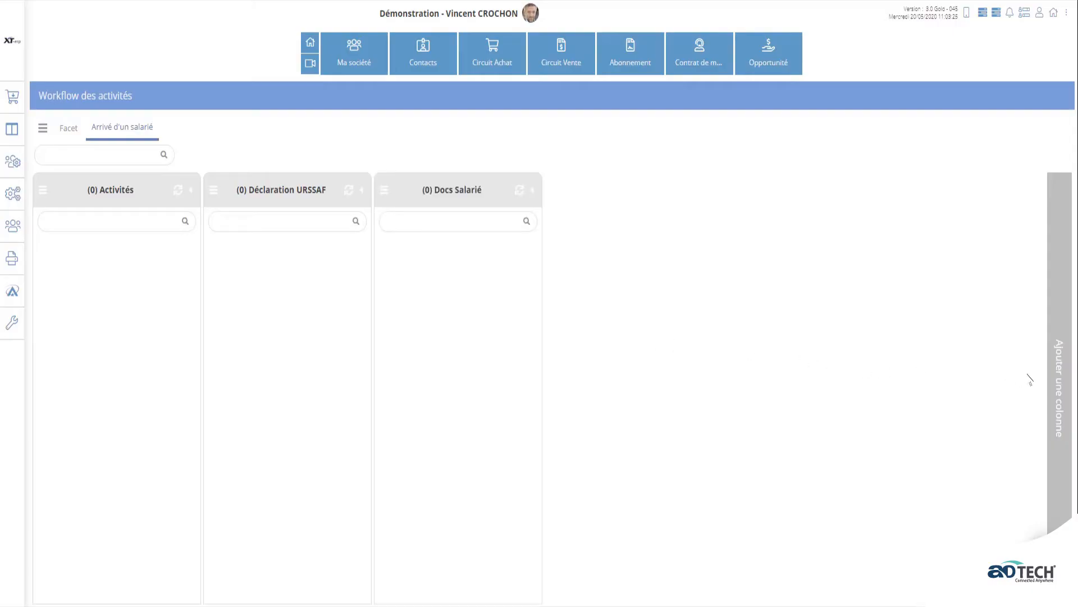
left_click(1054, 387)
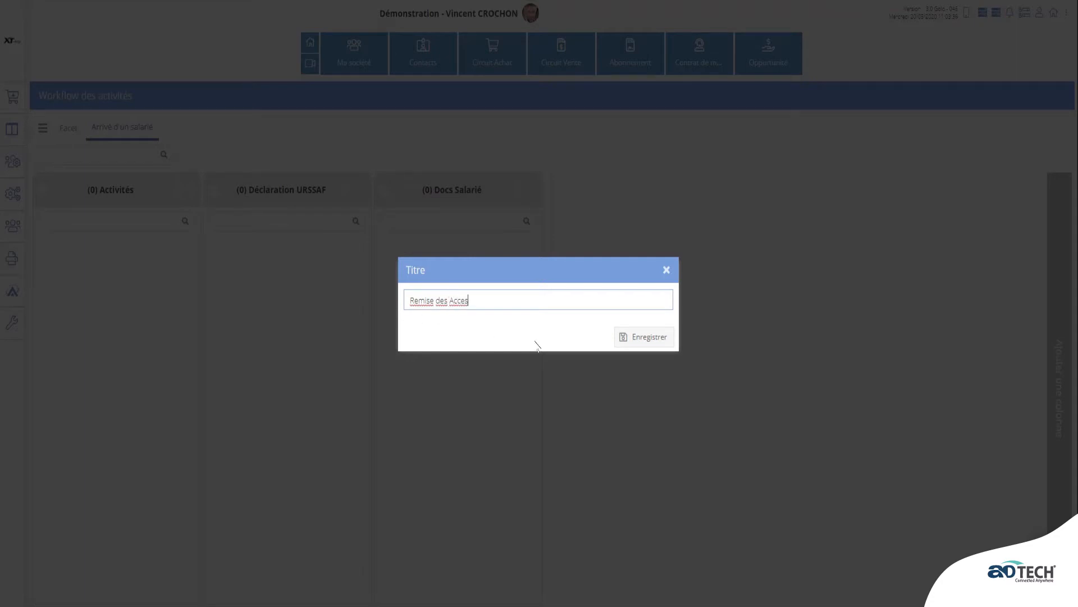
left_click(631, 344)
- Add the Enrg Mutuelle et T-Resto and Terminé ! columns to the board
left_click(1054, 366)
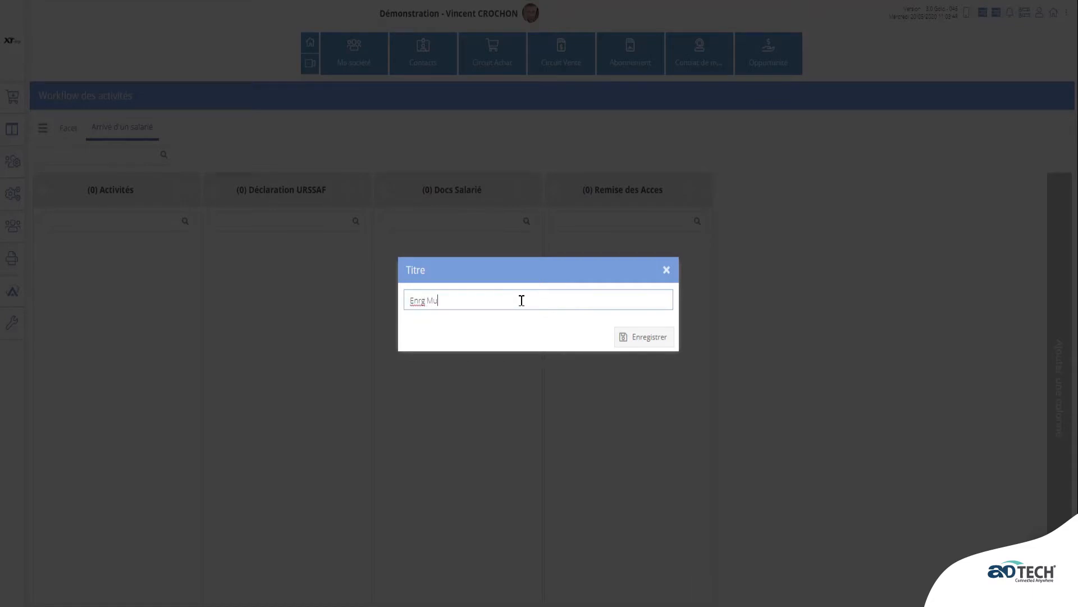
type("Enrg Mutuelle et T-Resto")
left_click(623, 336)
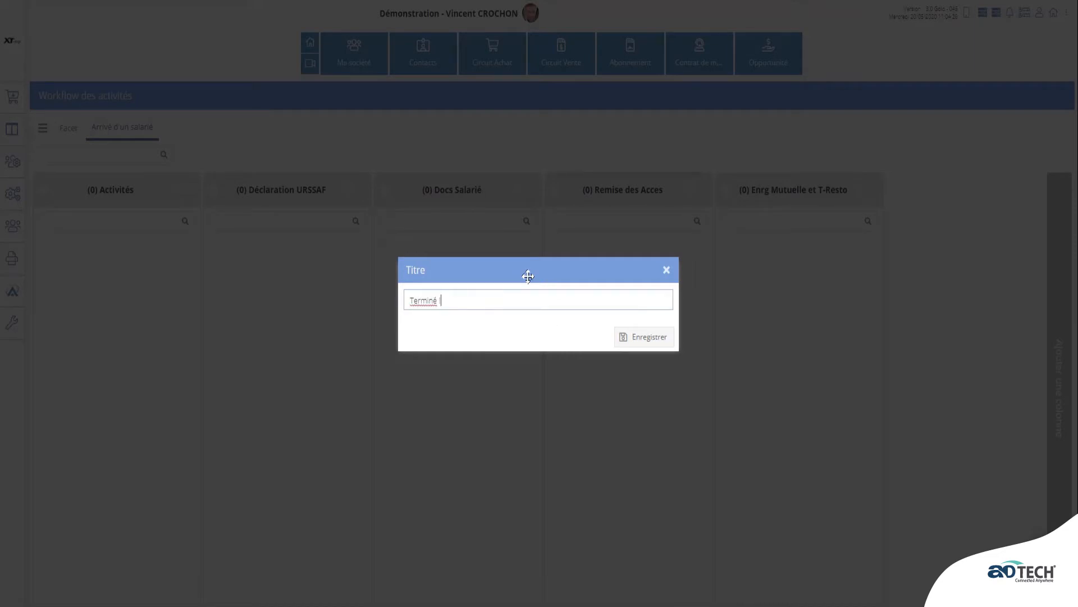
left_click(631, 336)
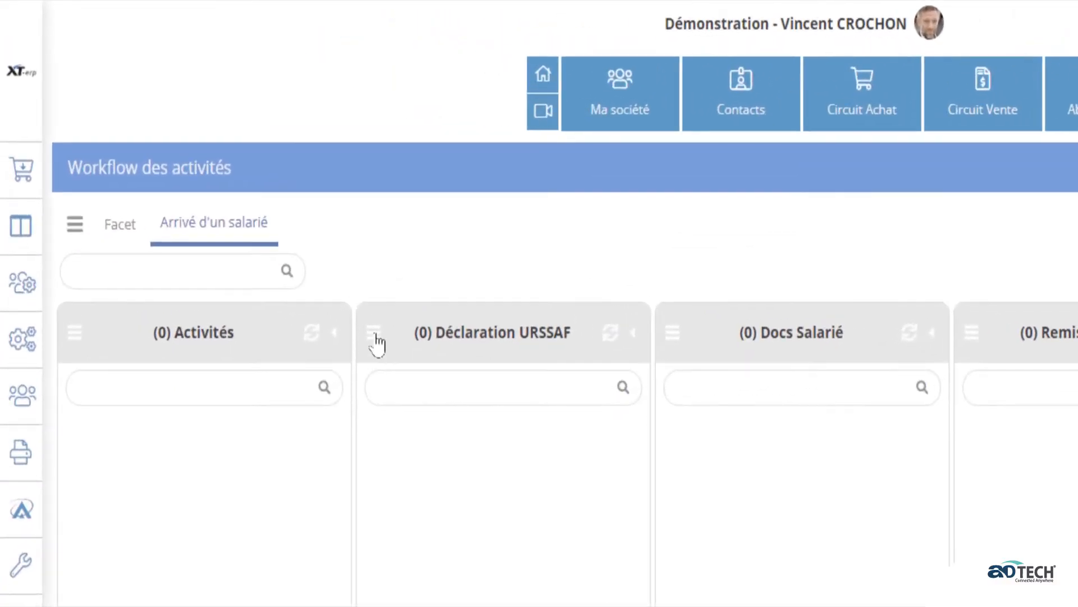
- Give the Déclaration URSSAF column an entering Activité action using Courriel_Habillage
left_click(214, 192)
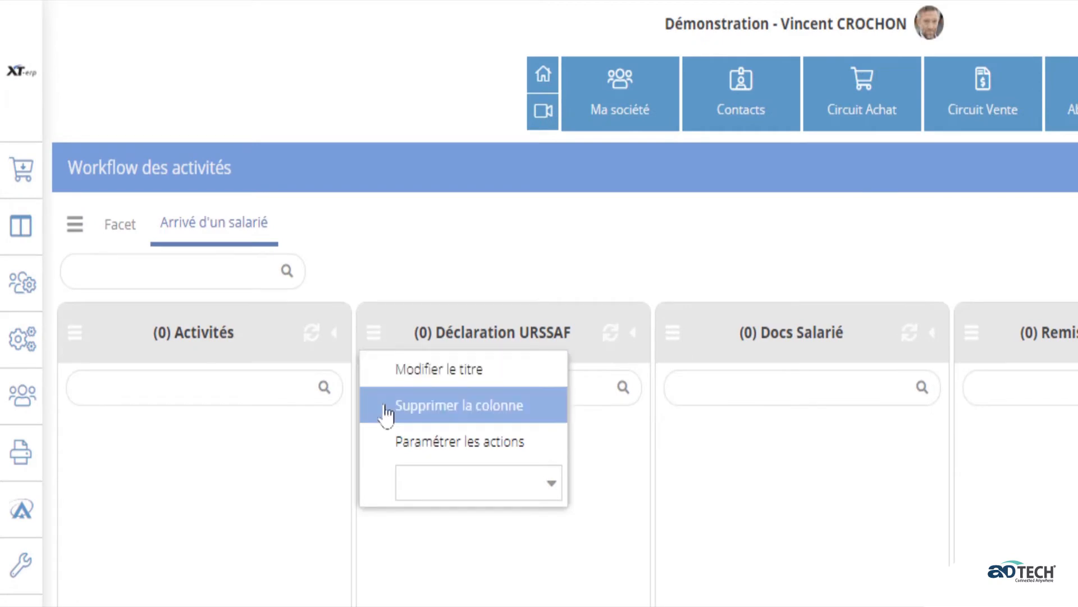
left_click(400, 443)
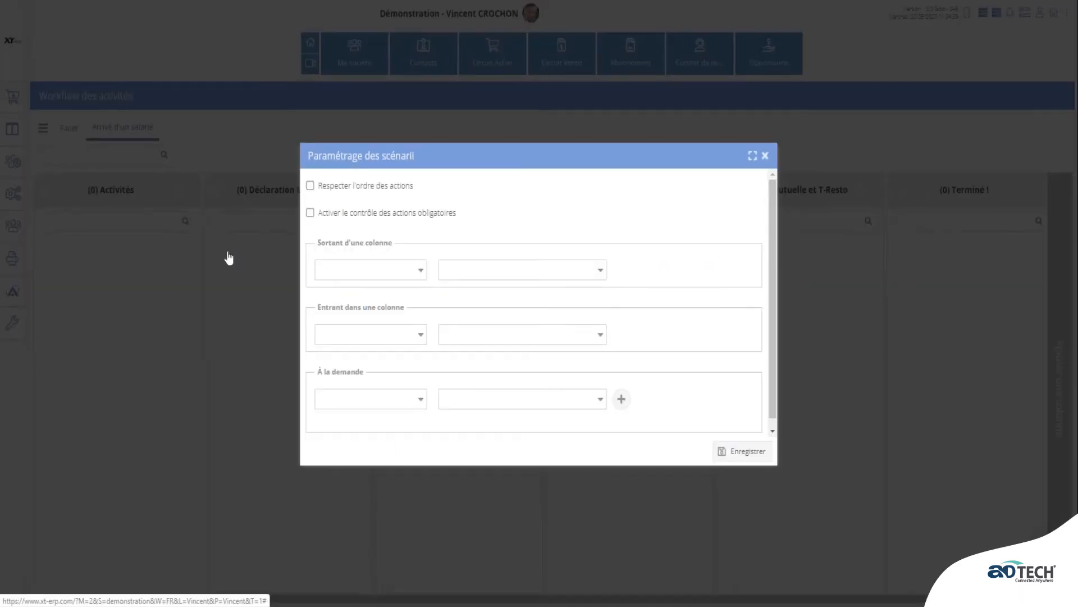
left_click(419, 335)
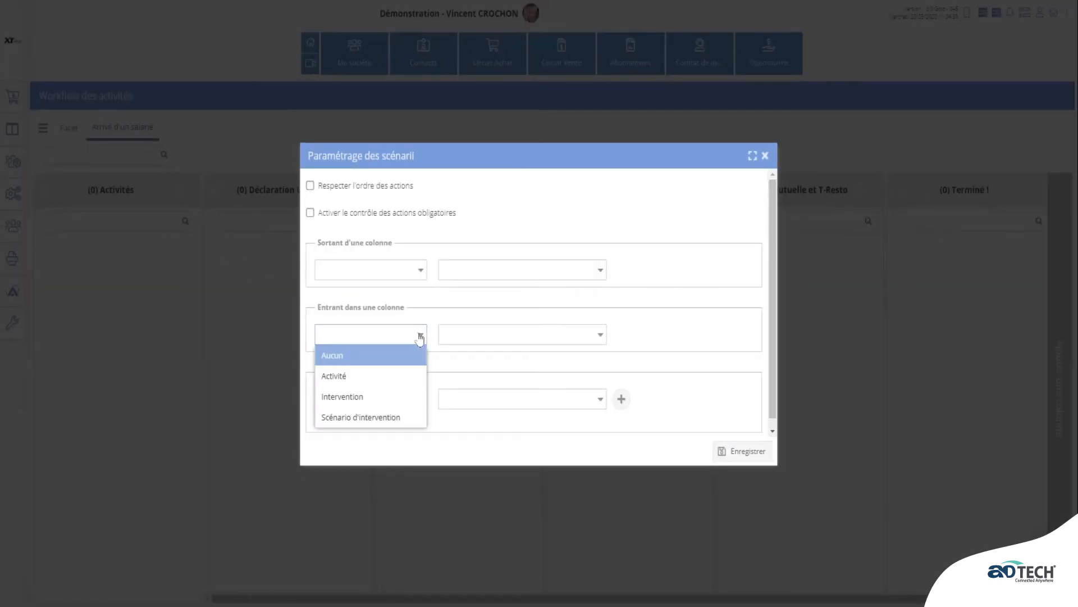
left_click(403, 378)
left_click(600, 337)
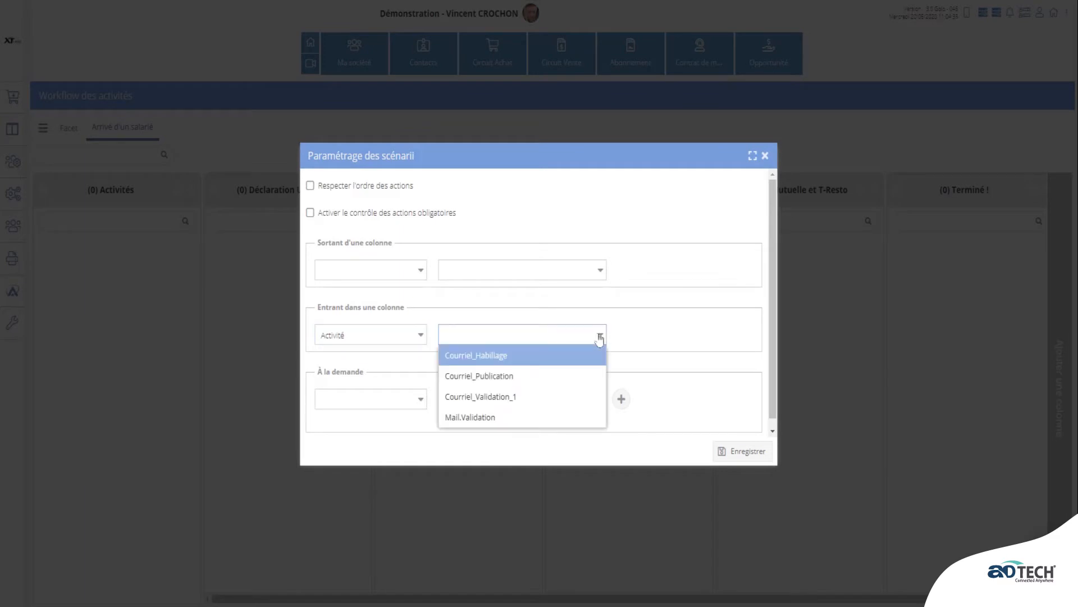
left_click(600, 337)
left_click(603, 339)
left_click(590, 362)
left_click(741, 451)
- Give the Docs Salarié column an entering Intervention action with the Envoi 2 mails différents scenario
left_click(385, 189)
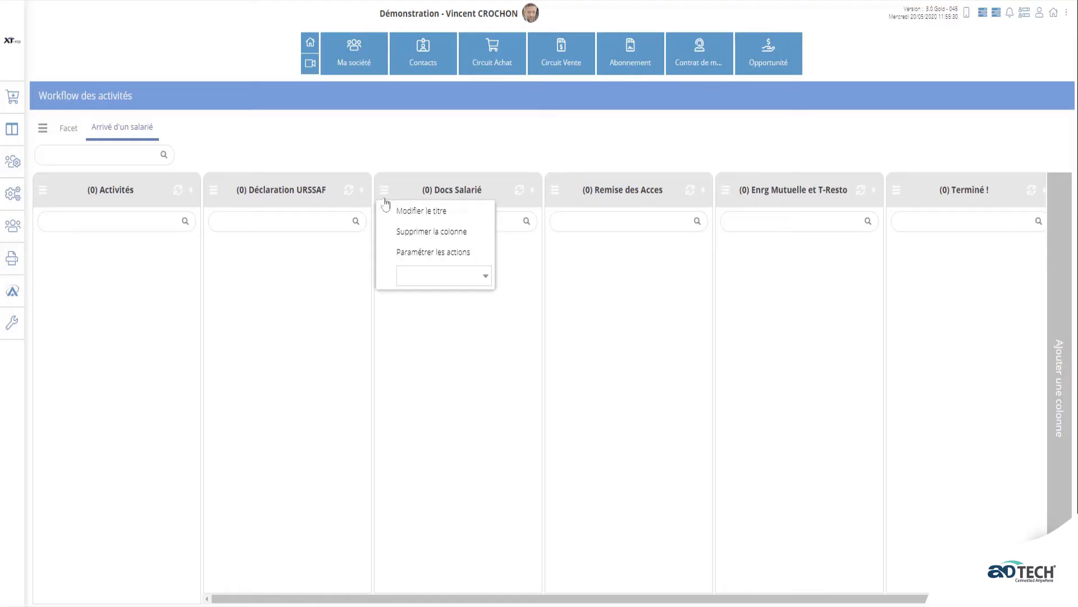
left_click(411, 252)
left_click(424, 337)
left_click(397, 396)
left_click(592, 339)
left_click(575, 355)
left_click(741, 451)
- Give the Remise des Acces column an entering Activité action using Courriel_Publication
left_click(558, 190)
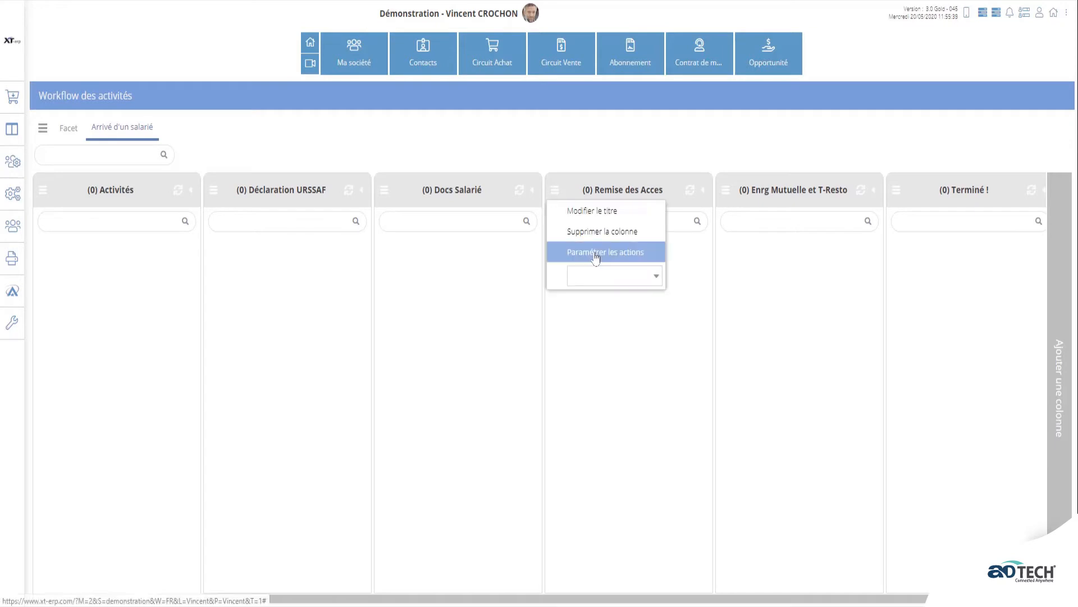
left_click(589, 252)
left_click(424, 336)
left_click(398, 376)
left_click(597, 336)
left_click(554, 376)
left_click(742, 451)
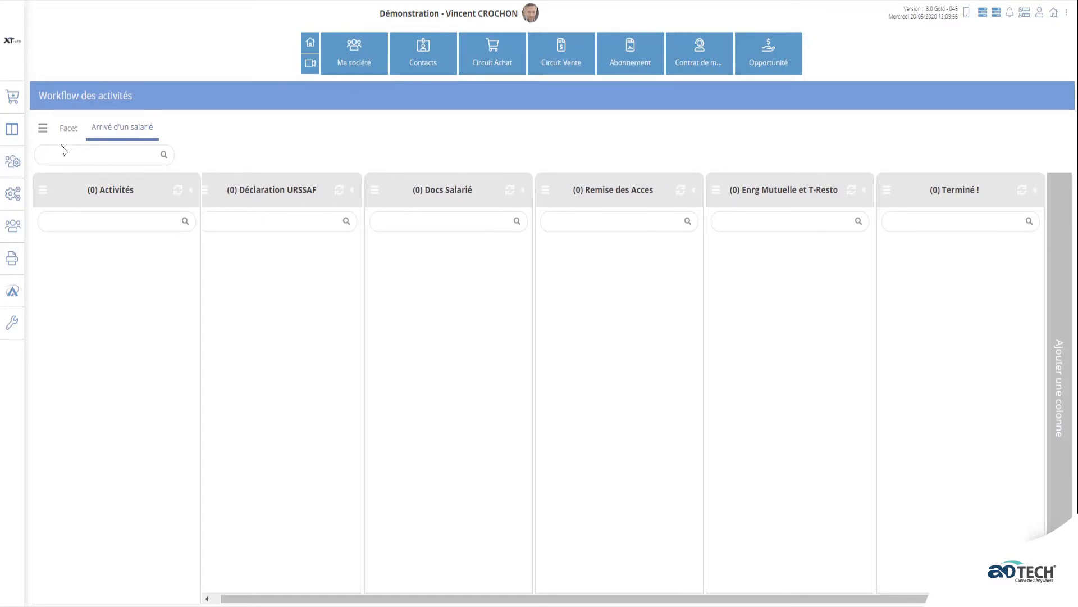
- Share the Arrivé d'un salarié workflow with one contact and grant column-movement permissions
left_click(43, 131)
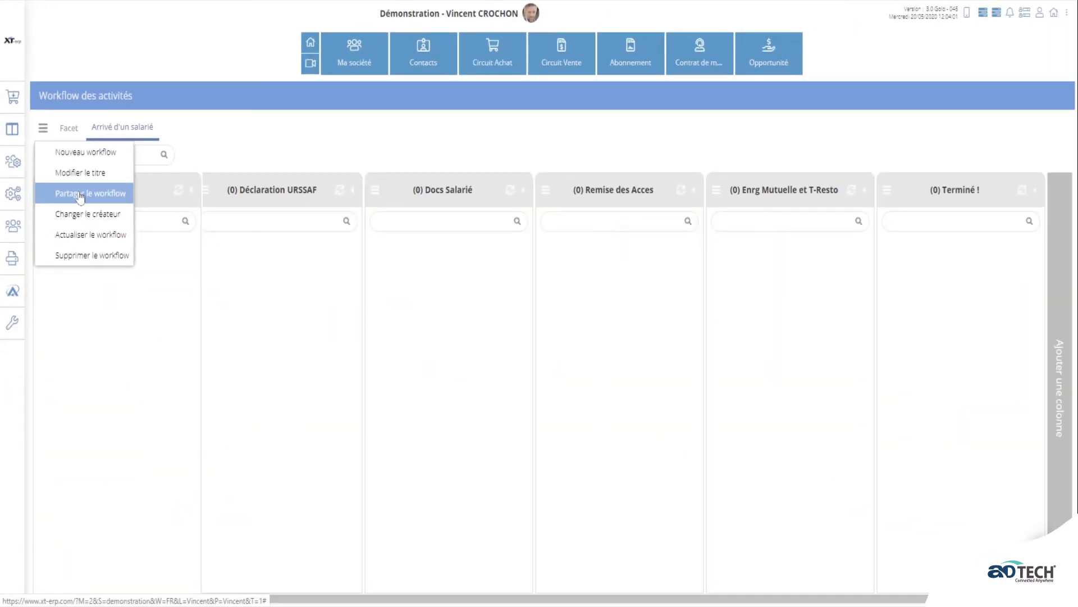
left_click(178, 435)
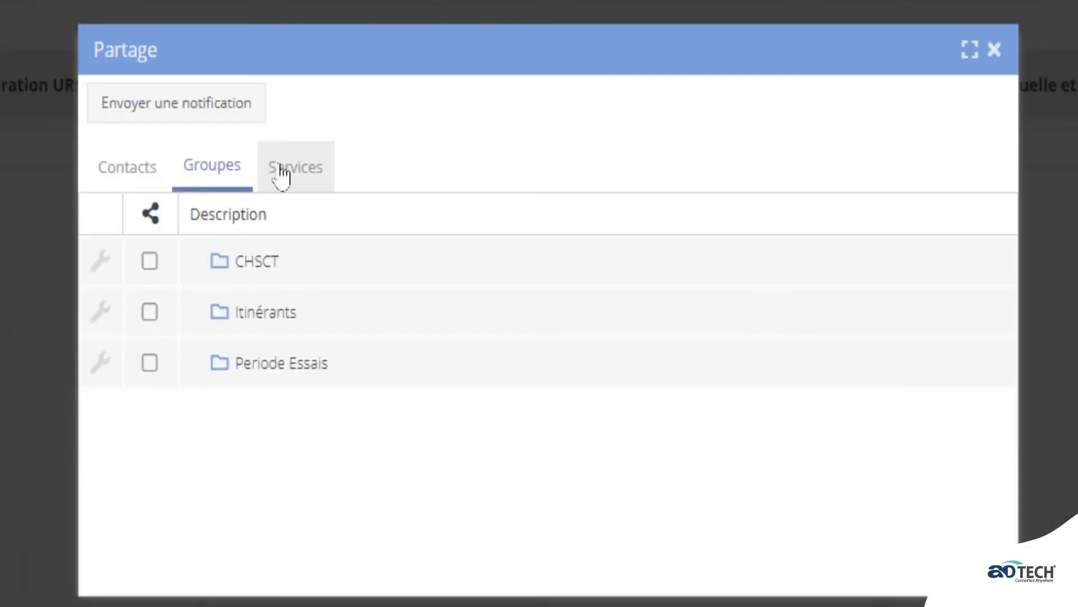
left_click(289, 176)
left_click(107, 174)
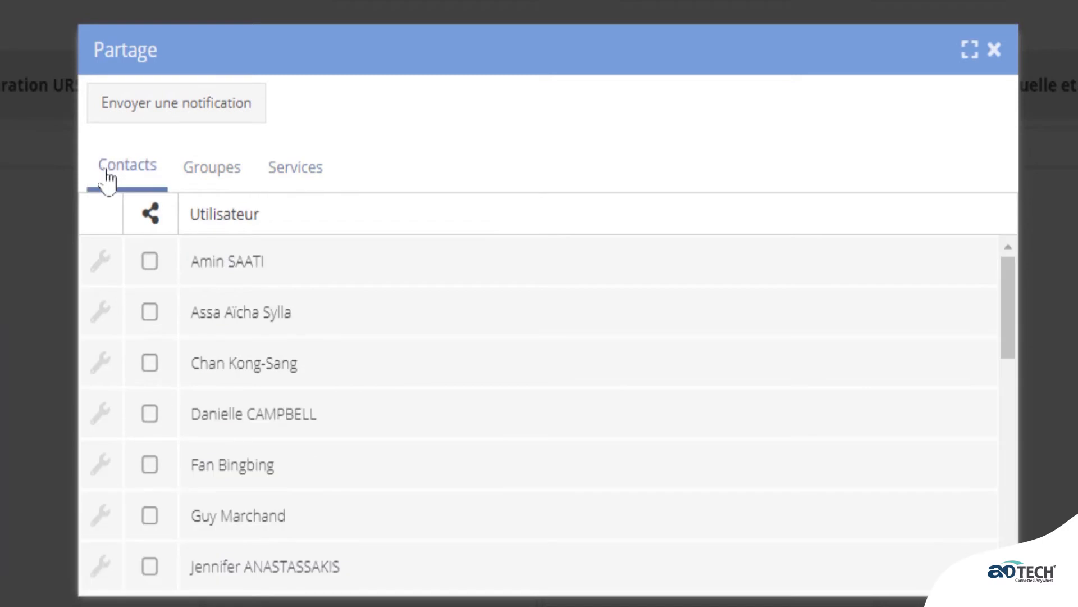
left_click(149, 464)
left_click(101, 471)
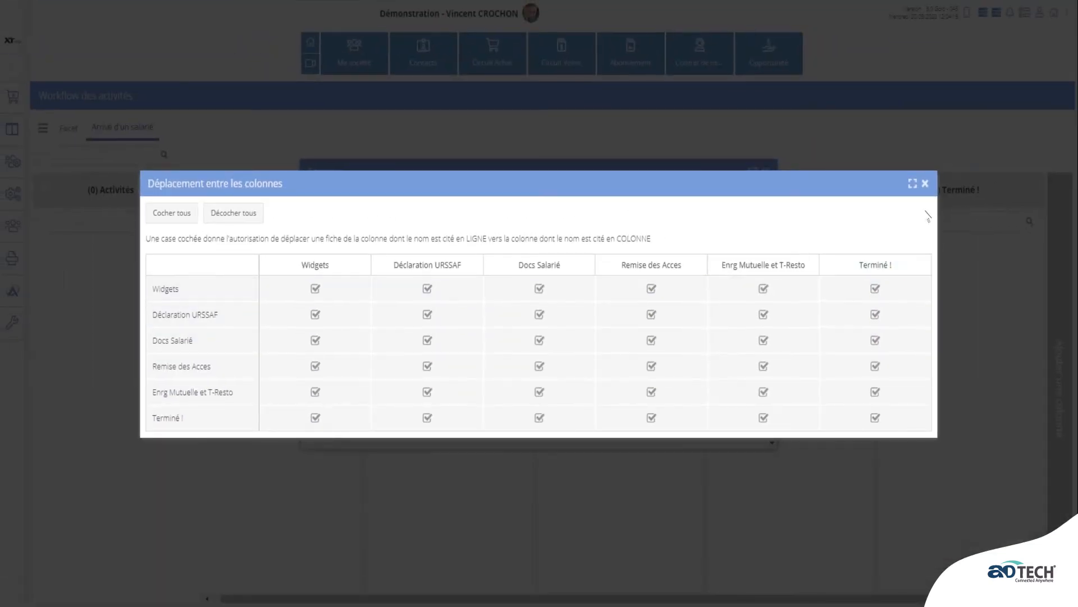
left_click(925, 185)
- Create an Activités card titled with the new employee's name, inviting that employee as participant
left_click(768, 171)
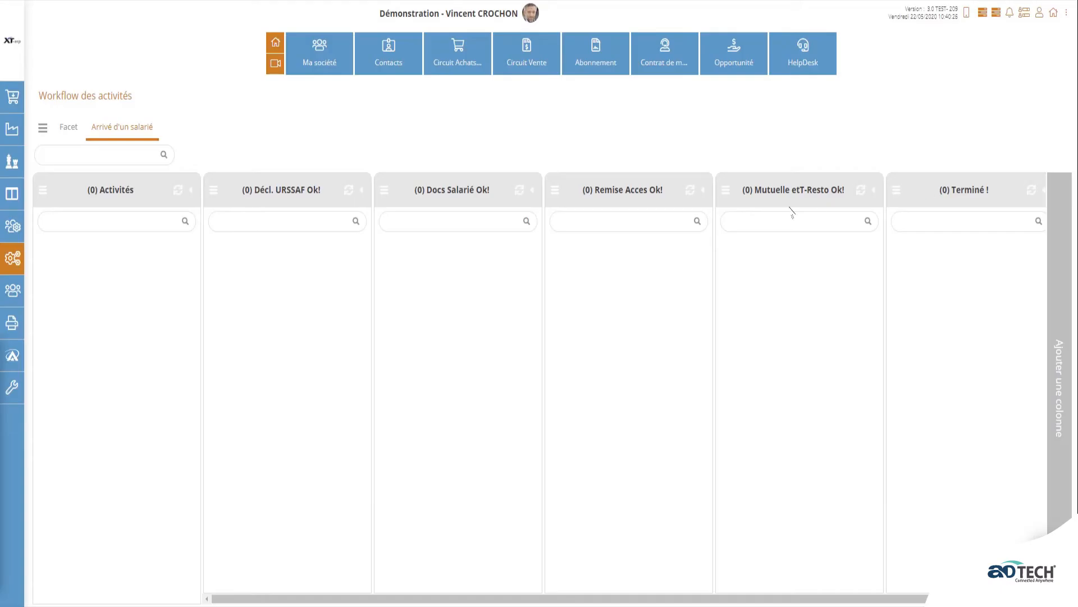
left_click(44, 192)
left_click(121, 213)
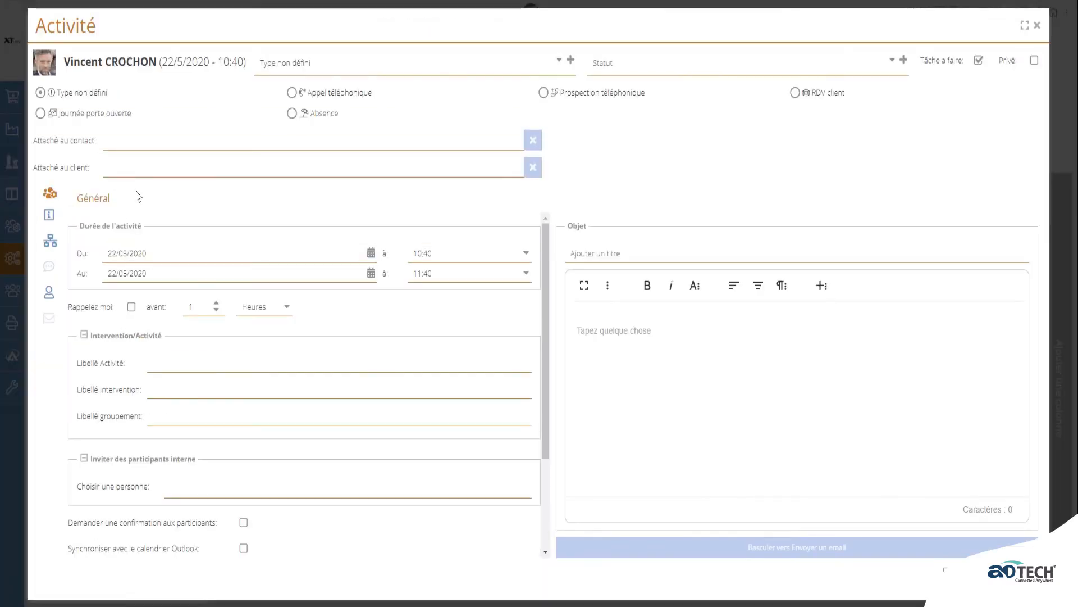
left_click(618, 254)
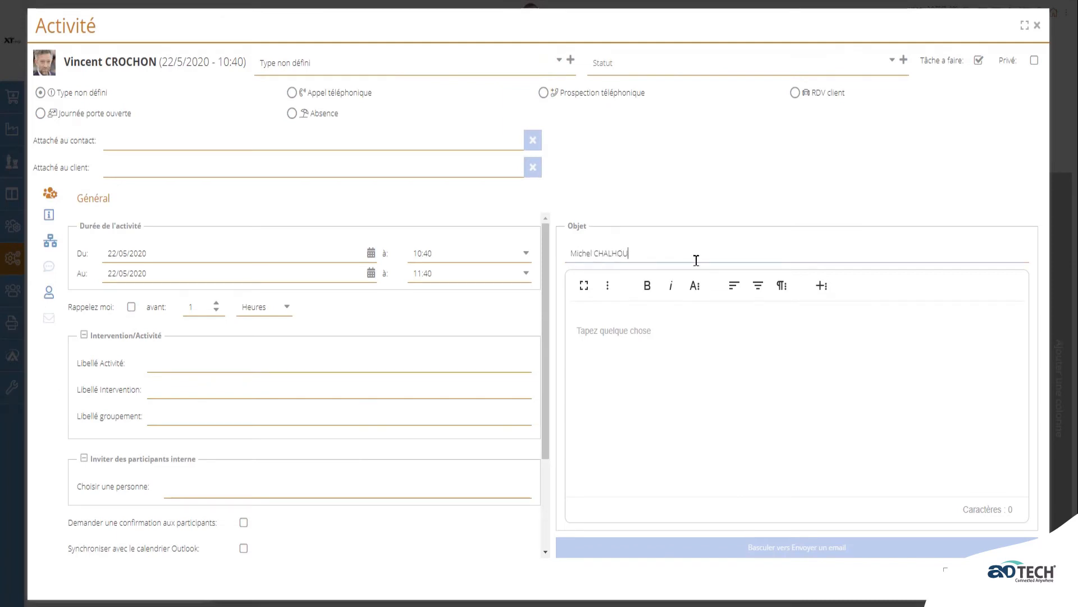
left_click(268, 491)
type("michel")
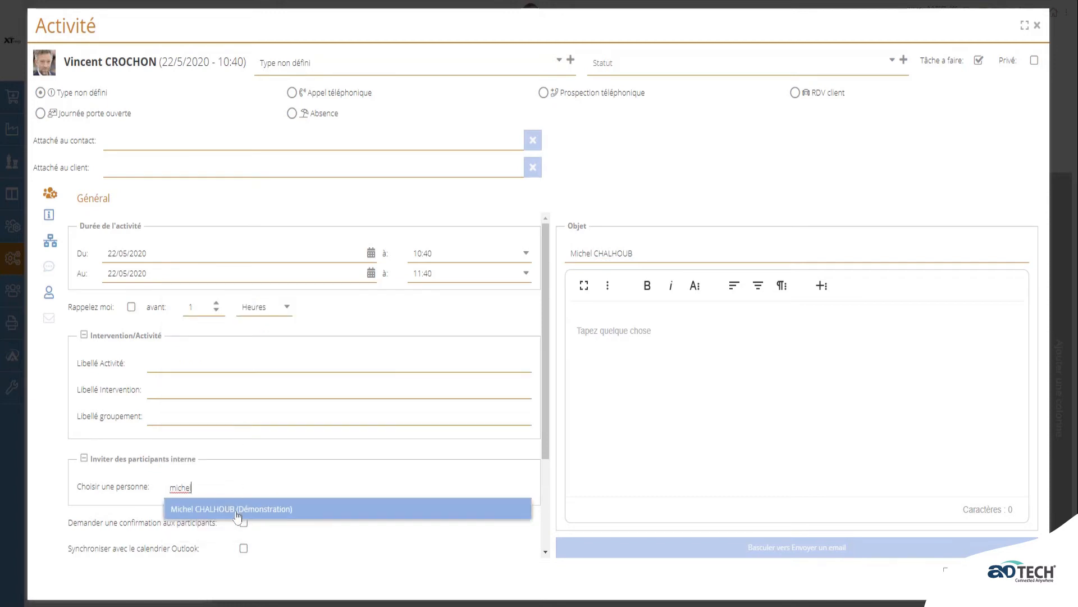
left_click(238, 512)
left_click(967, 578)
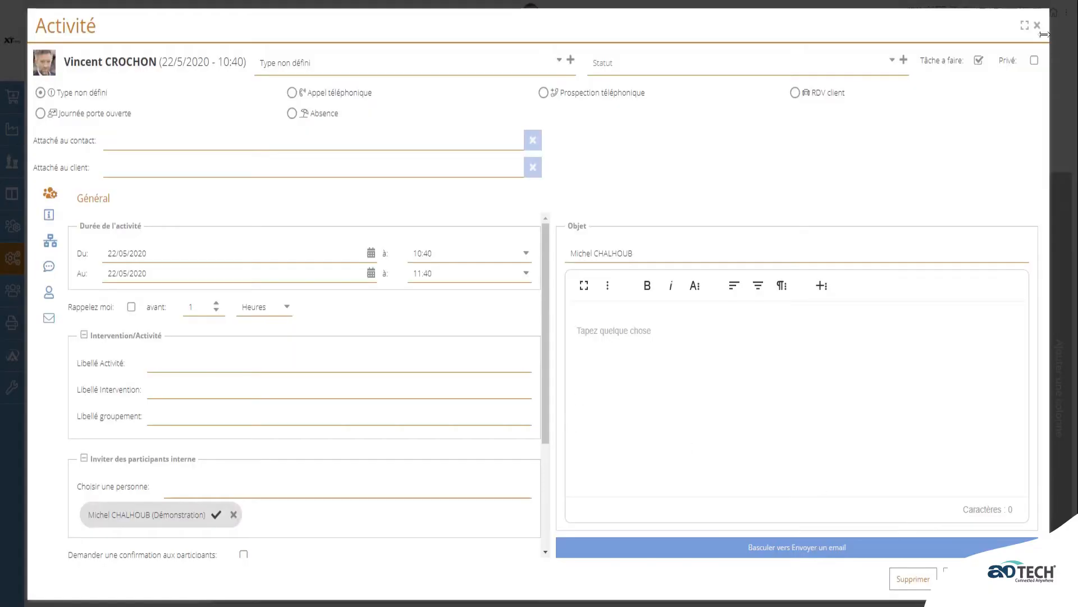
left_click(1038, 26)
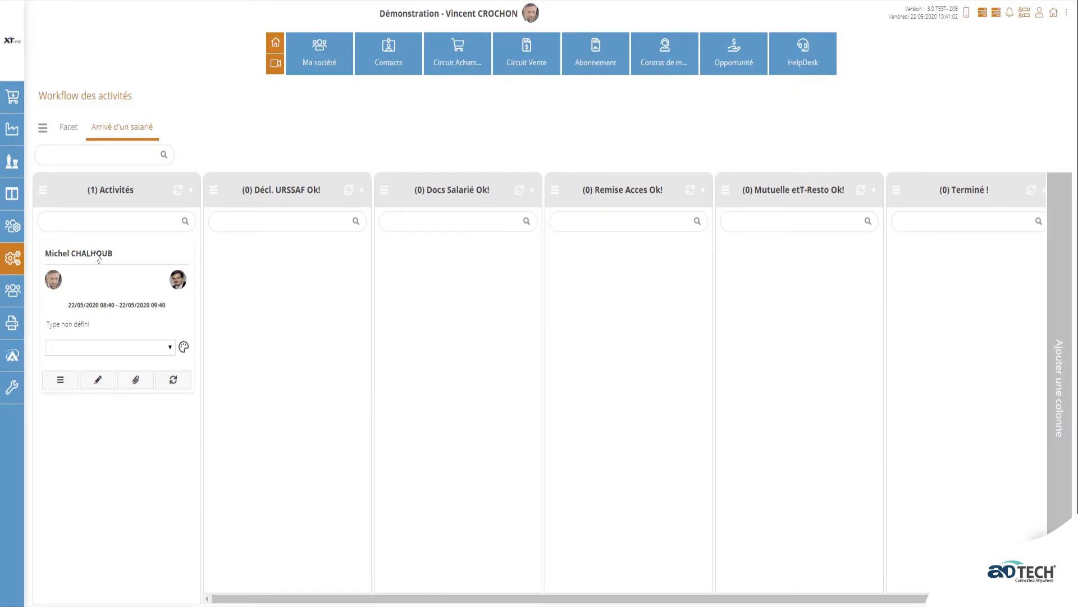
- Move the card into Décl. URSSAF Ok!, validate it, and attach AttestationUrssaf.pdf
left_click_drag(100, 256, 225, 246)
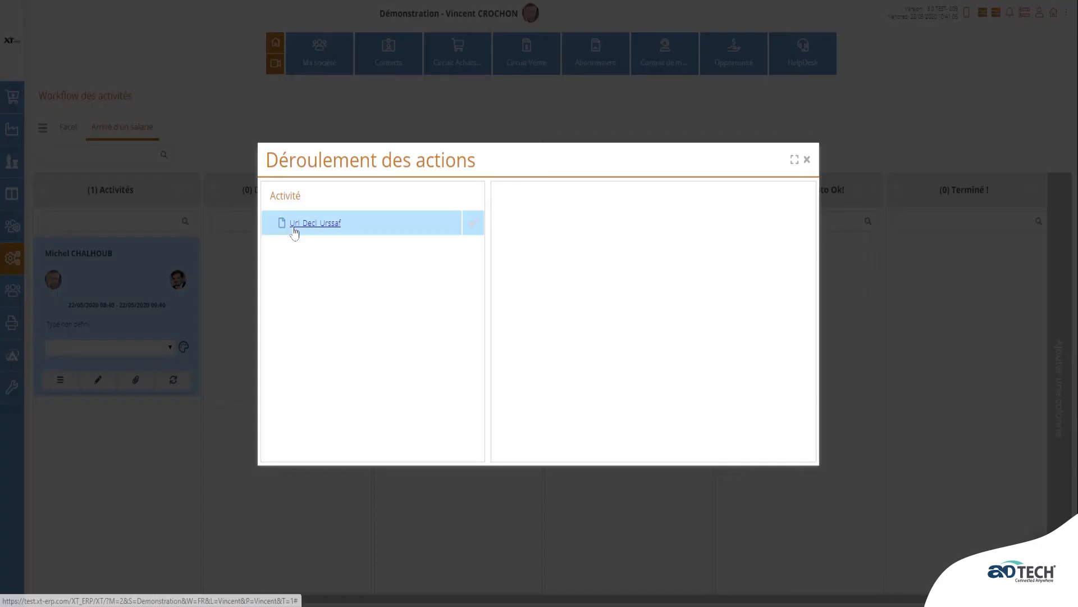
left_click(293, 224)
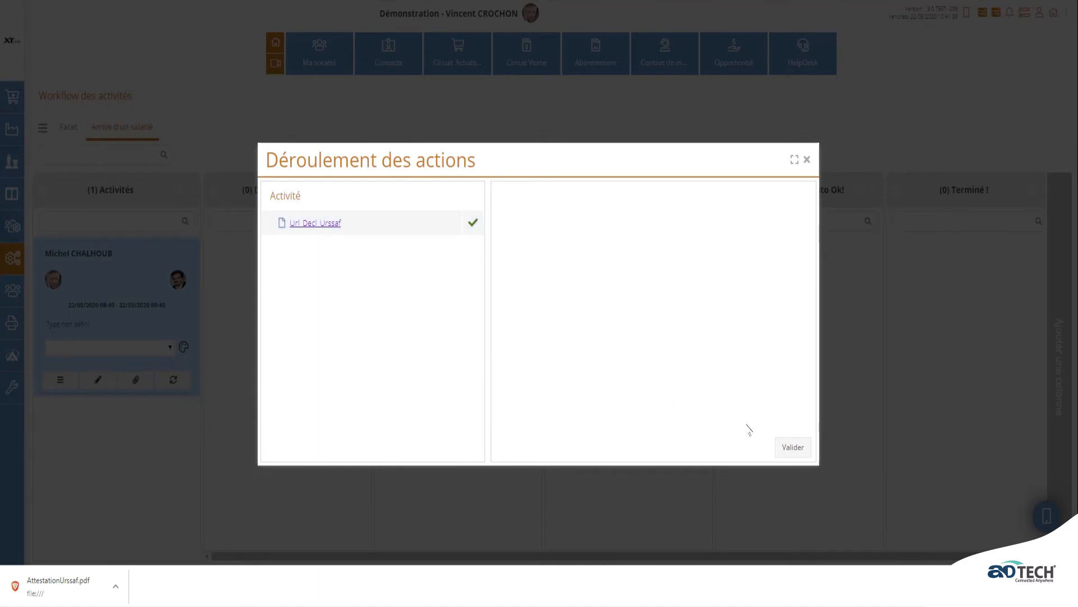
left_click(792, 447)
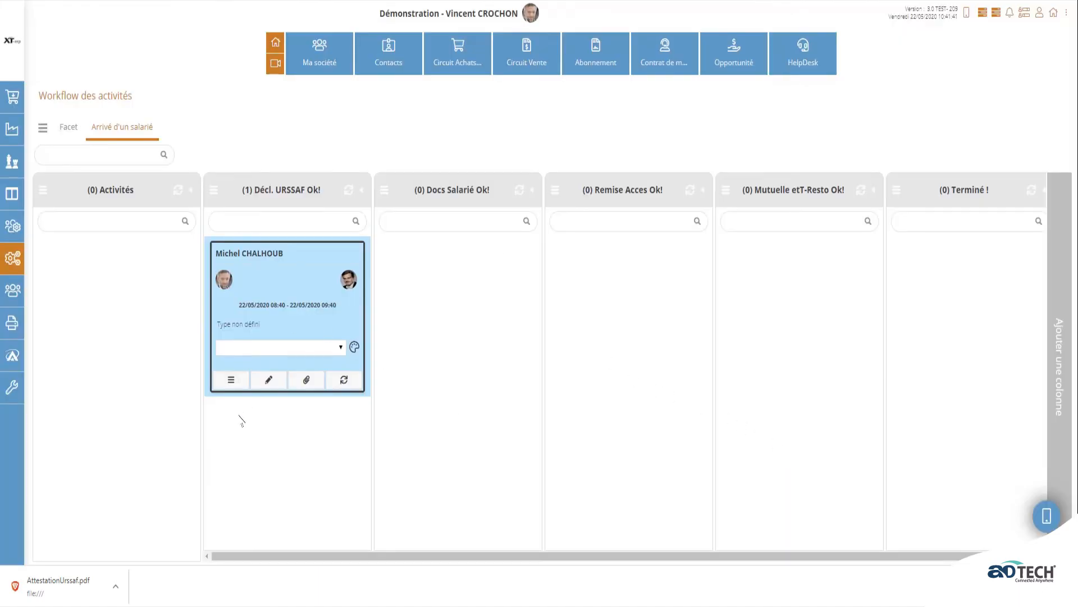
left_click_drag(81, 584, 268, 372)
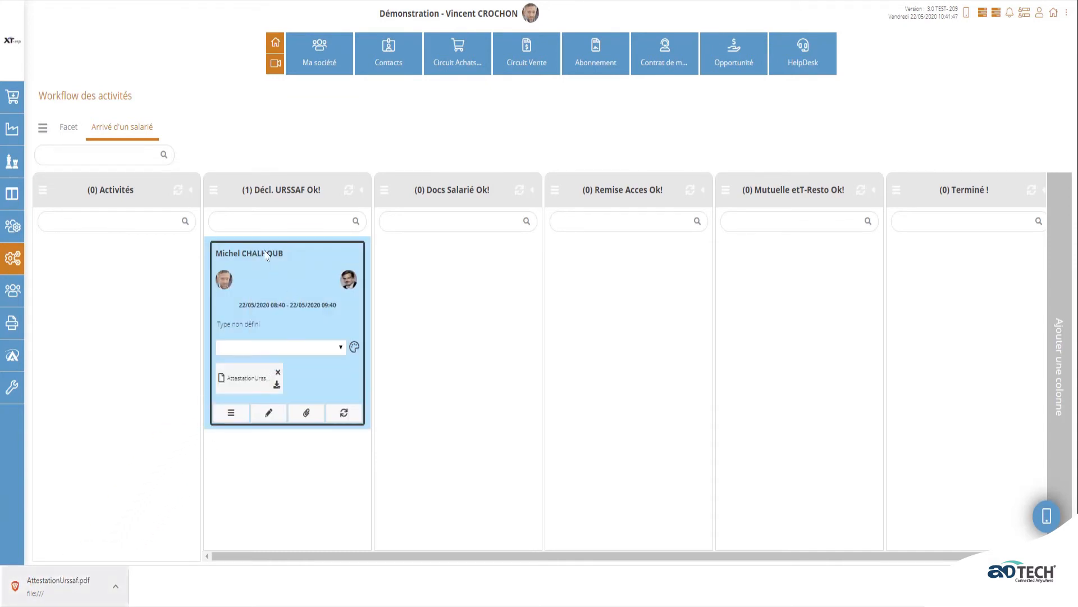
- Move the card into Docs Salarié Ok! and confirm the contract, health card and licence copies
left_click_drag(268, 268, 392, 257)
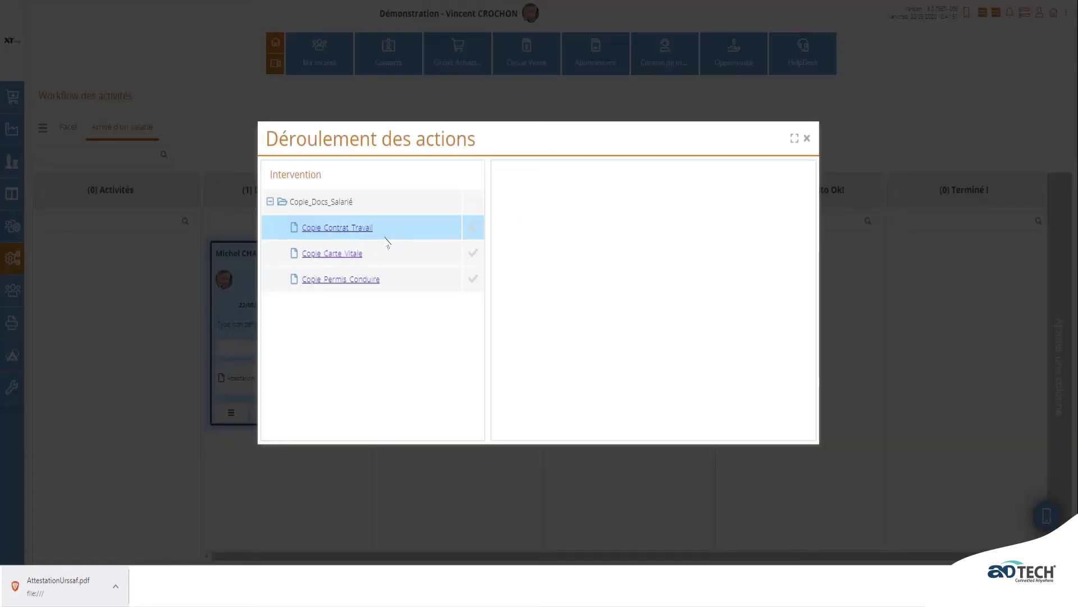
left_click(346, 228)
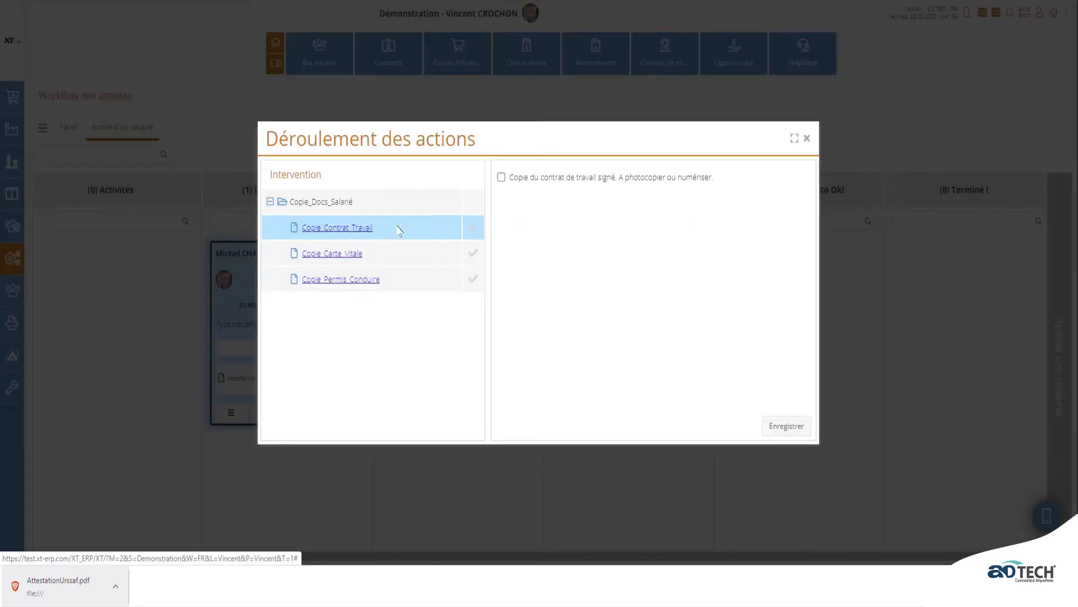
left_click(784, 426)
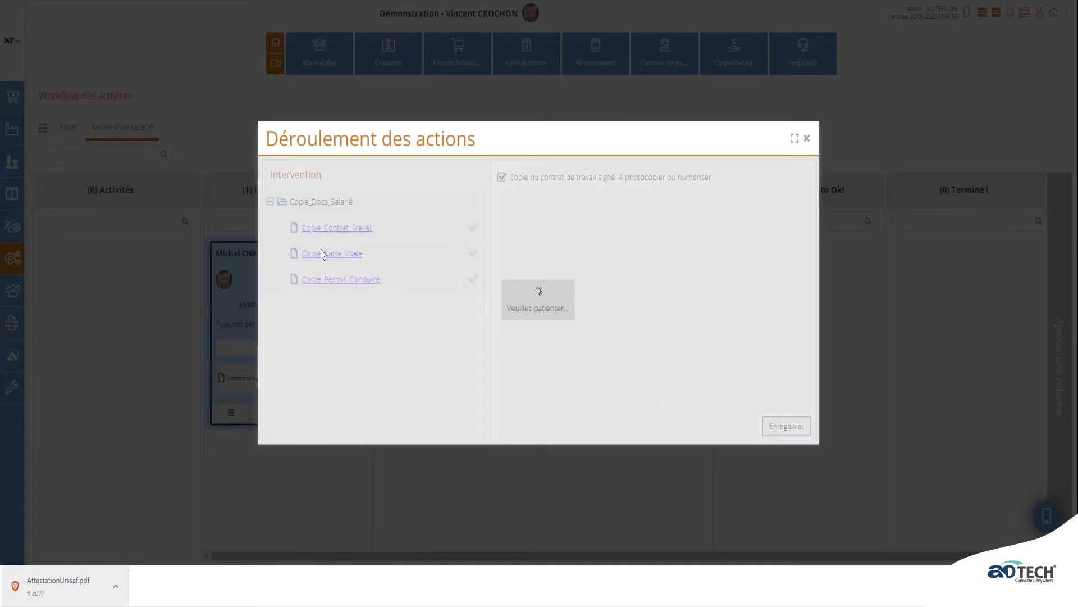
left_click(332, 254)
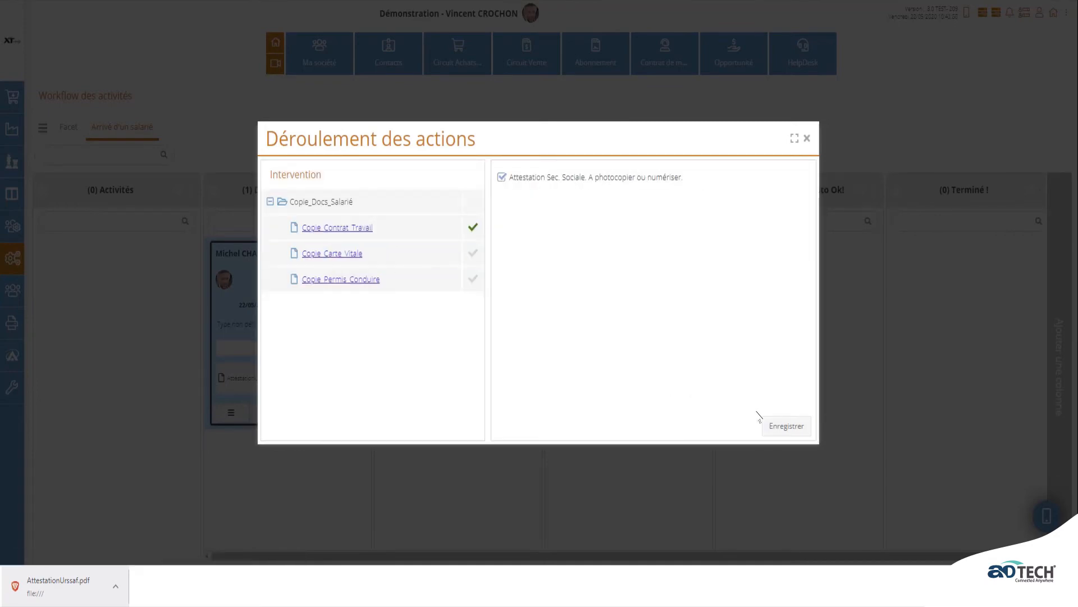
left_click(777, 428)
left_click(331, 283)
left_click(769, 427)
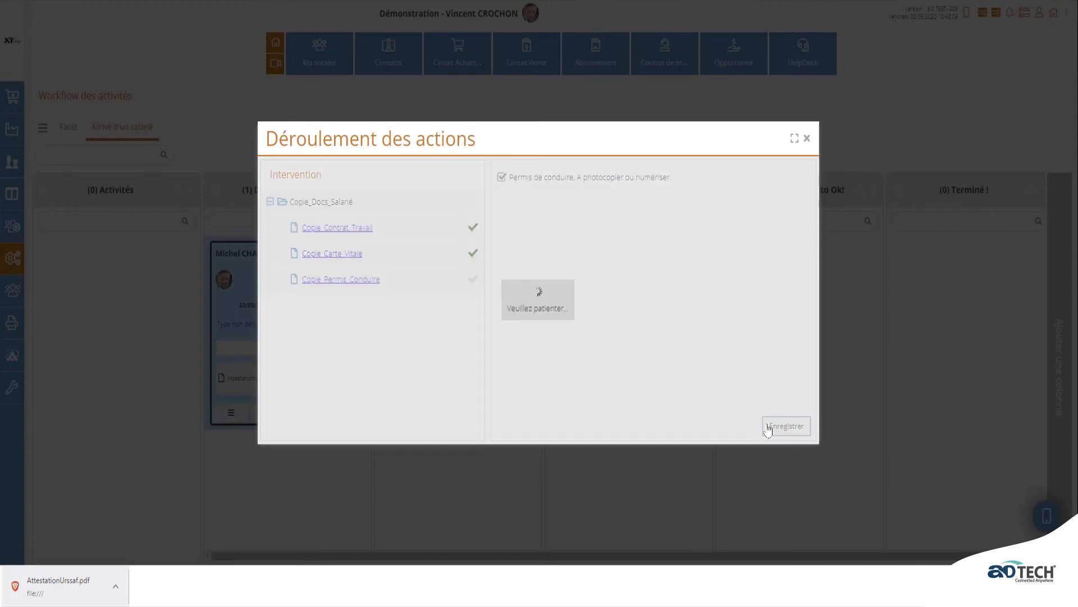
left_click(797, 430)
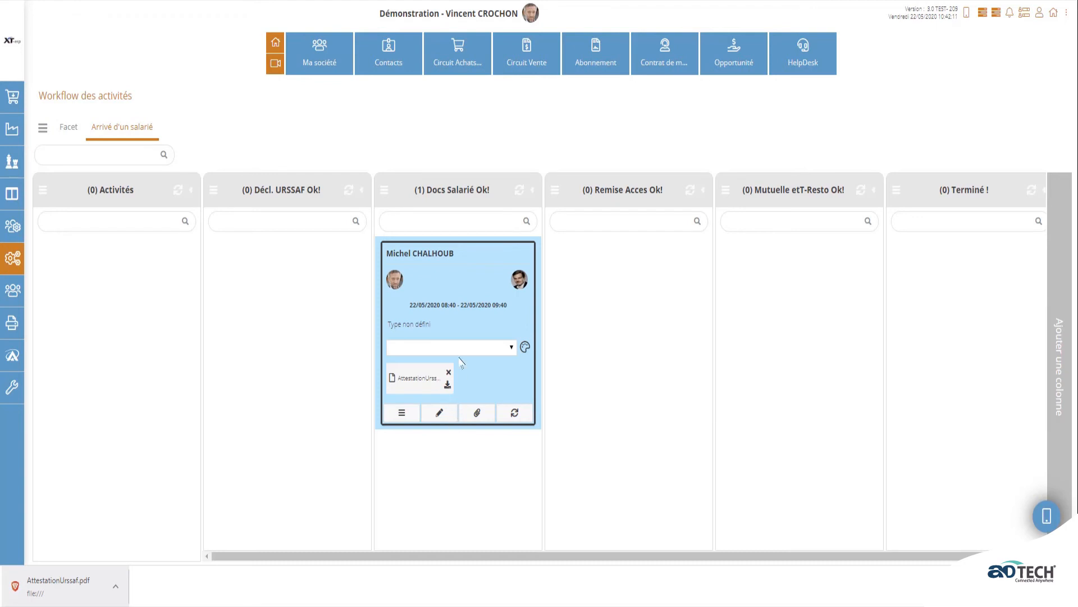
left_click_drag(463, 285, 662, 321)
- Confirm the login/e-mail, badge/access code and internal rules handovers, then validate
left_click(773, 429)
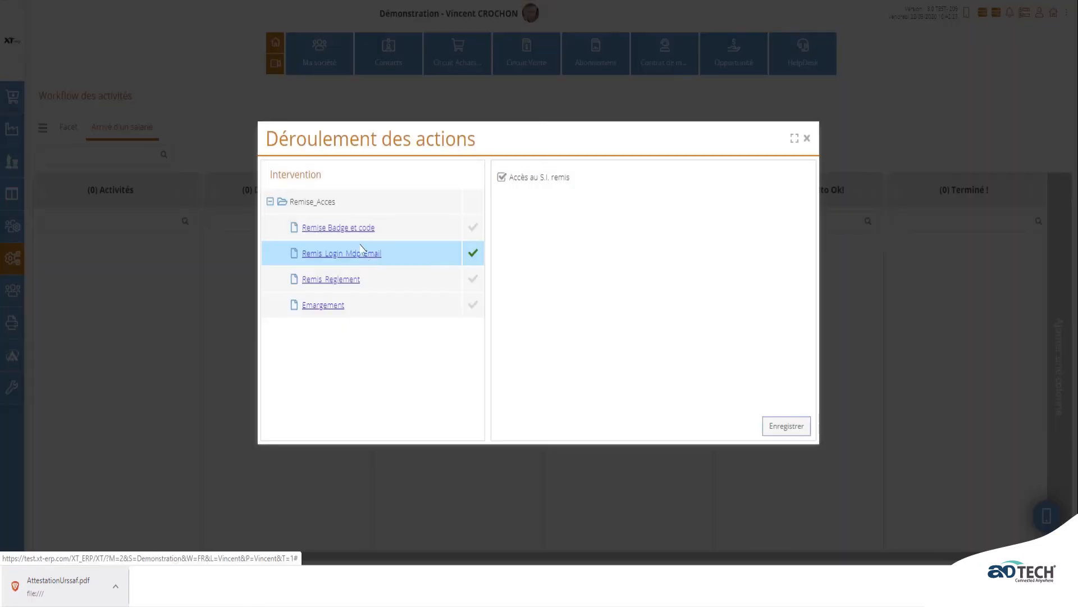
left_click(780, 428)
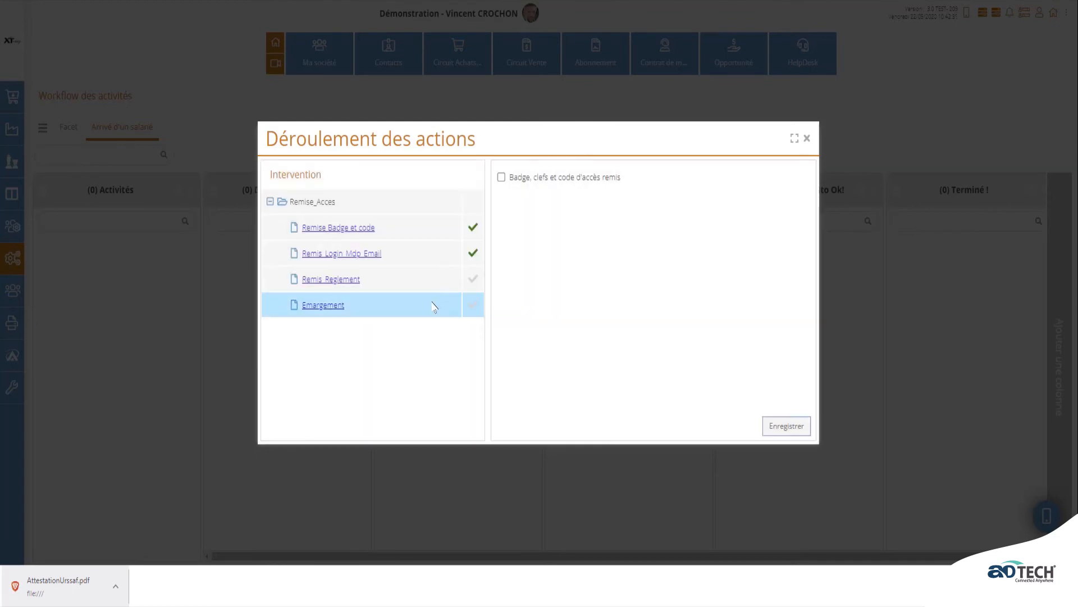
left_click(777, 428)
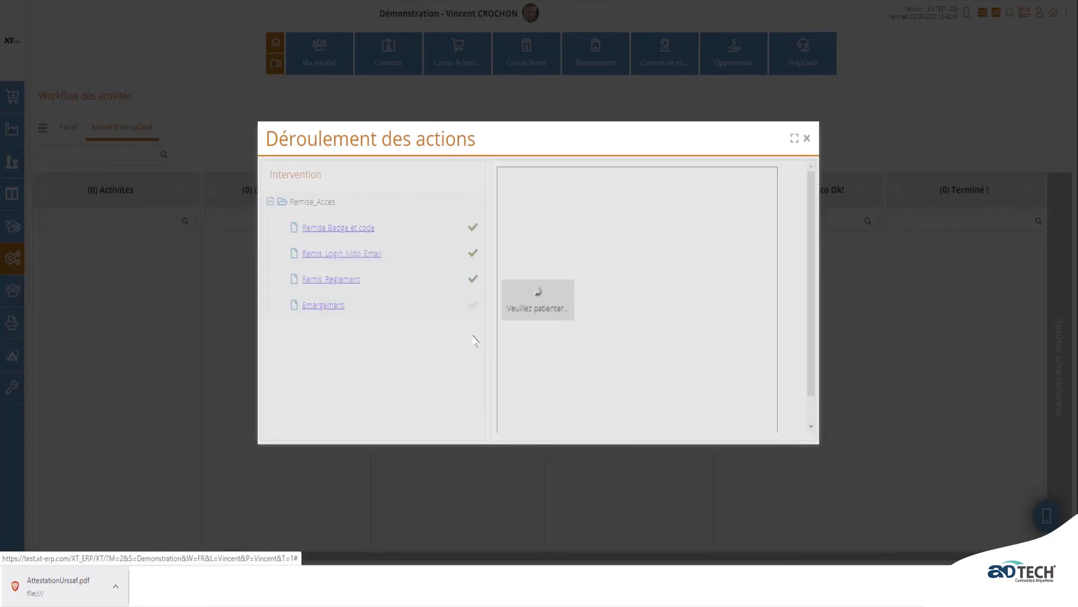
left_click(792, 426)
- Move the card into Mutuelle etT-Resto Ok!, check the Url_Mutuelle and T-Resto links, and validate
left_click_drag(651, 261, 860, 280)
left_click(337, 229)
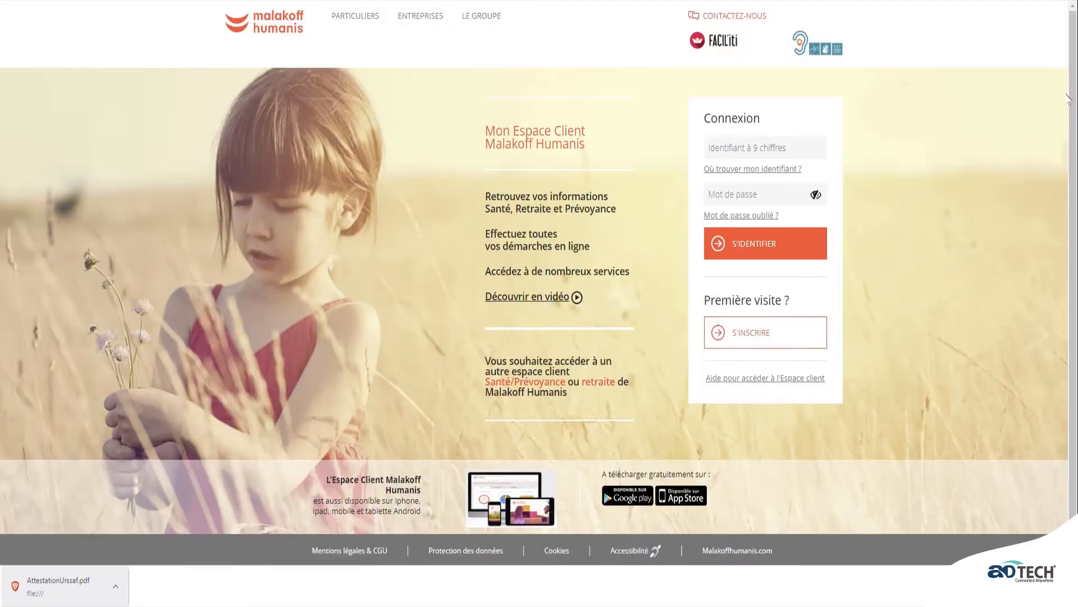
key("ctrl+w")
left_click(360, 254)
left_click(816, 33)
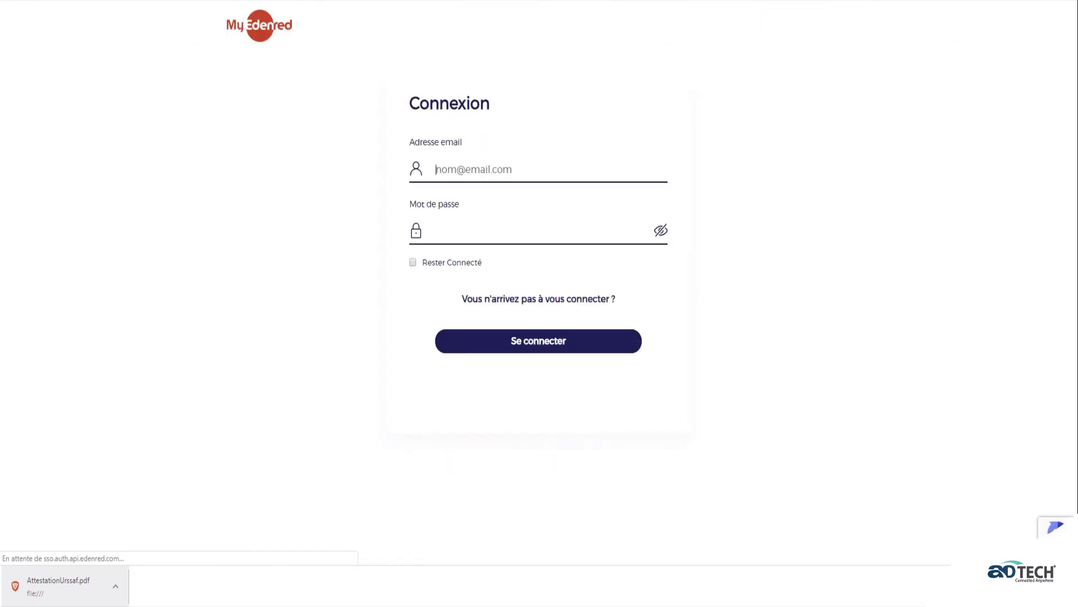
key("ctrl+w")
left_click(799, 430)
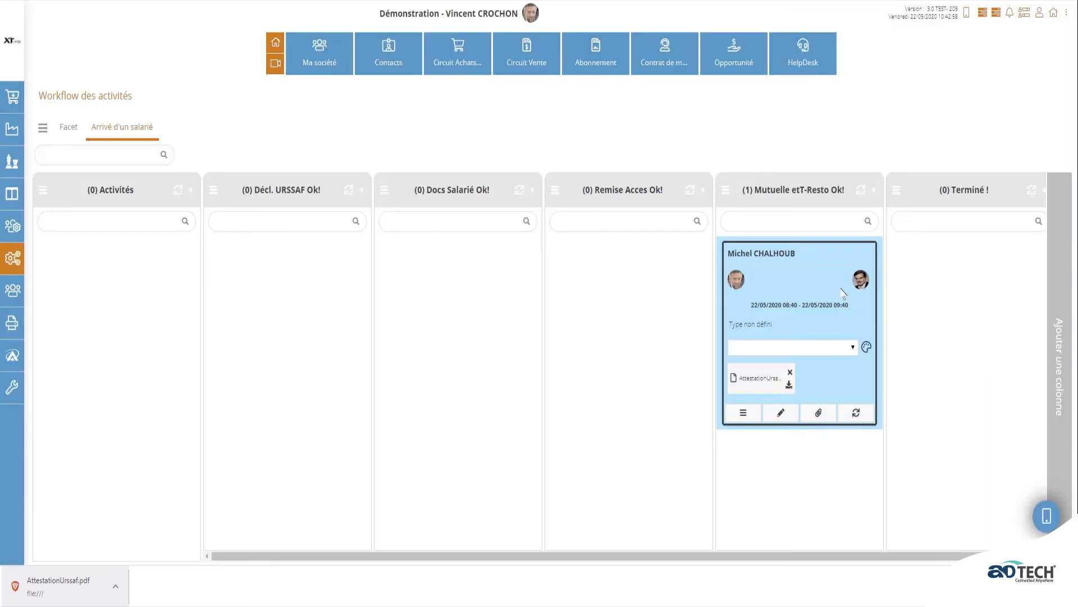
- Move the card into Terminé !, send the completion e-mail starting 'bonj', and validate
left_click_drag(809, 256, 937, 253)
left_click(114, 235)
type("bonjour")
left_click(1002, 112)
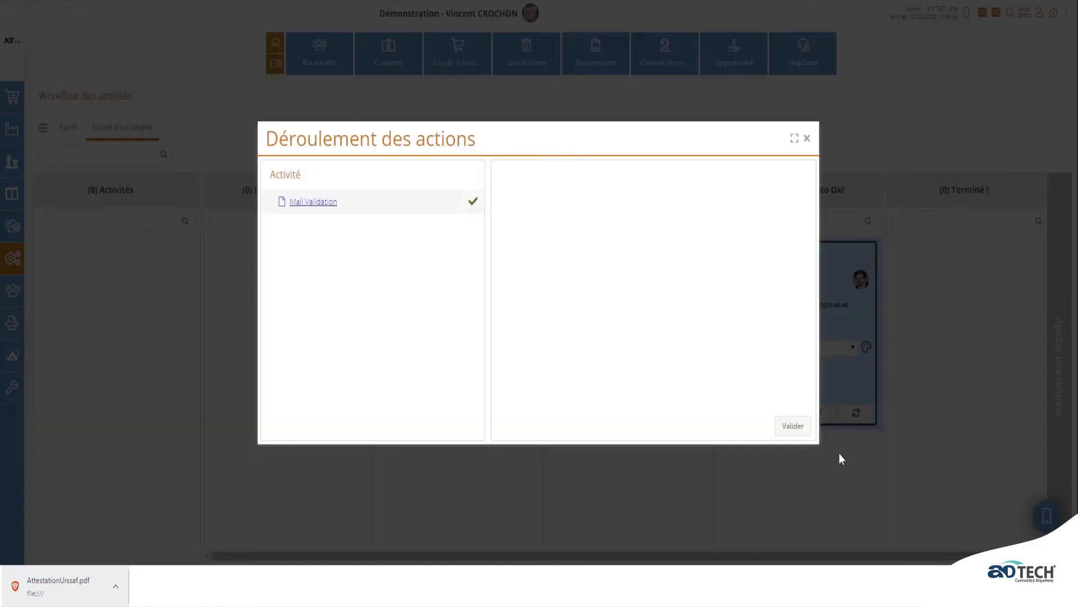
left_click(800, 430)
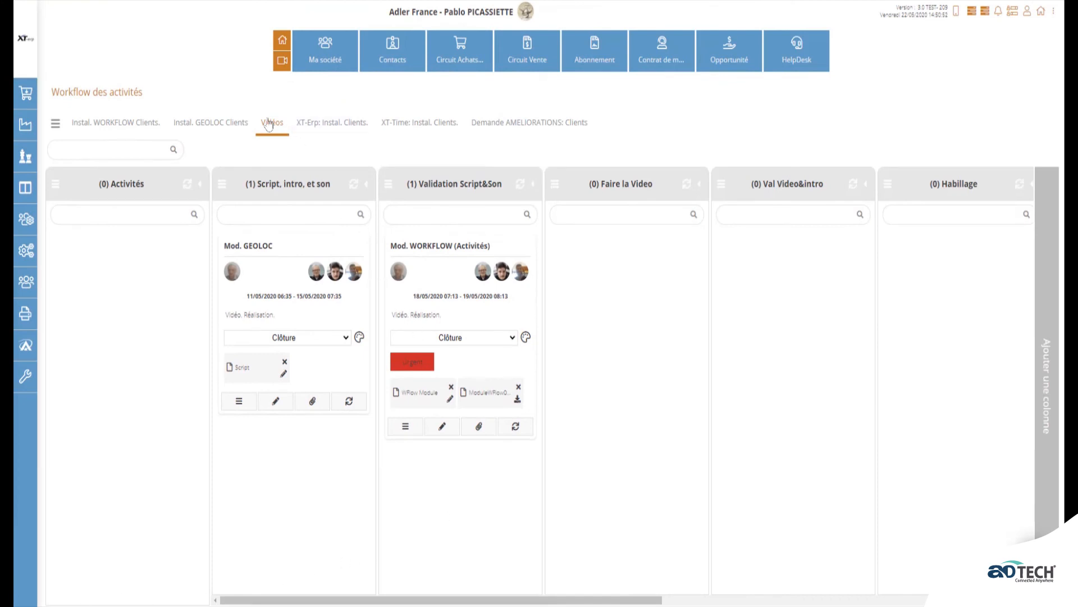
- Create a TEST-TEST activity card in the Vidéos board's Activités column
left_click(54, 185)
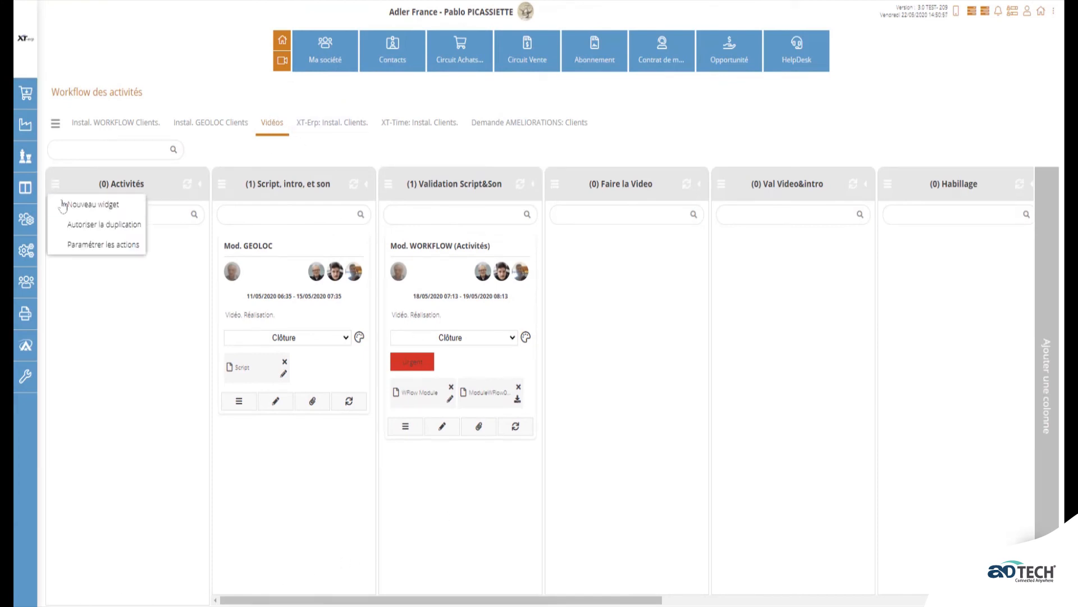
left_click(73, 205)
left_click(617, 270)
type("TEST-TEST")
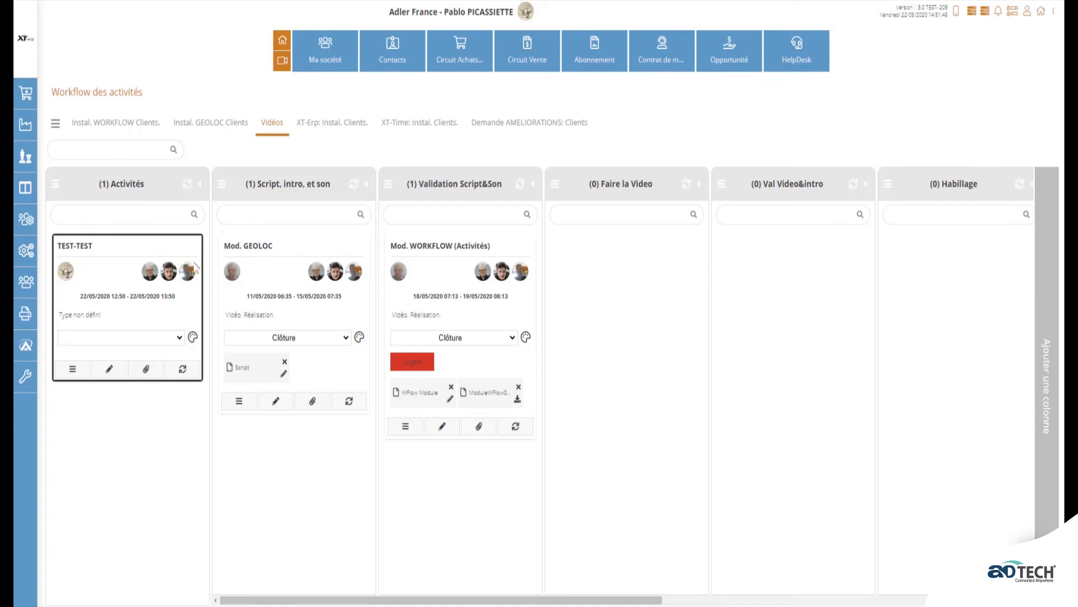
left_click_drag(116, 249, 244, 238)
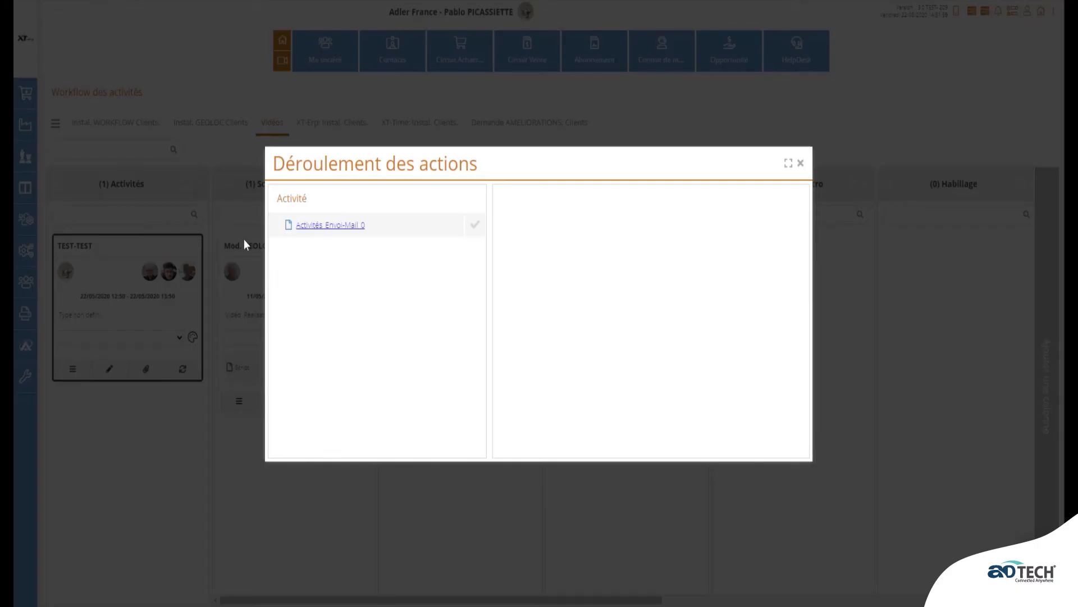
- Send the Activités Envoi-Mail 0 notification, validate, and move TEST-TEST into Validation Script&Son
left_click(333, 227)
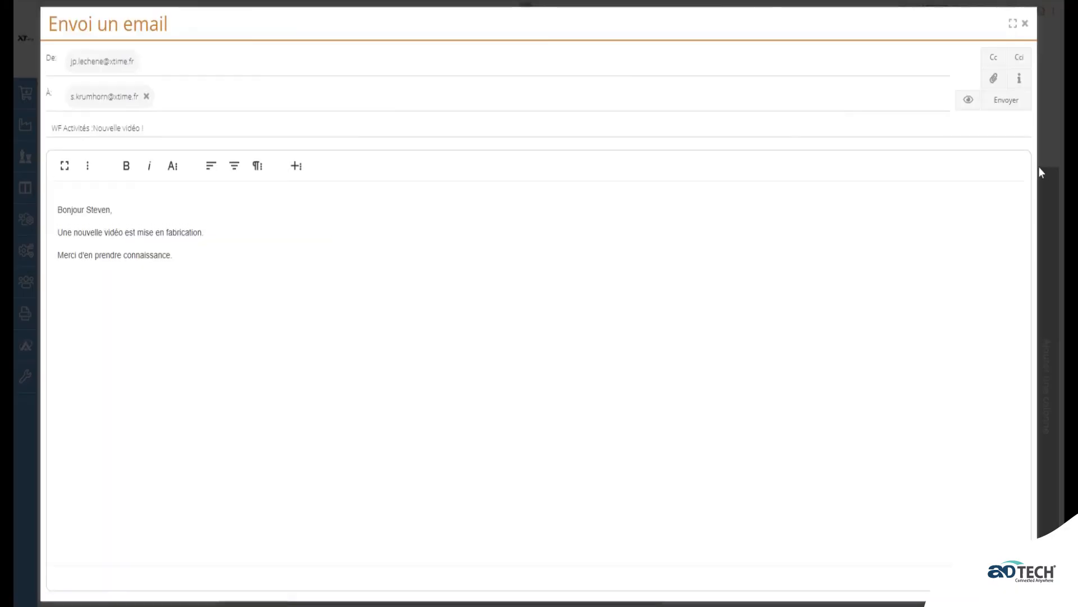
left_click(1006, 100)
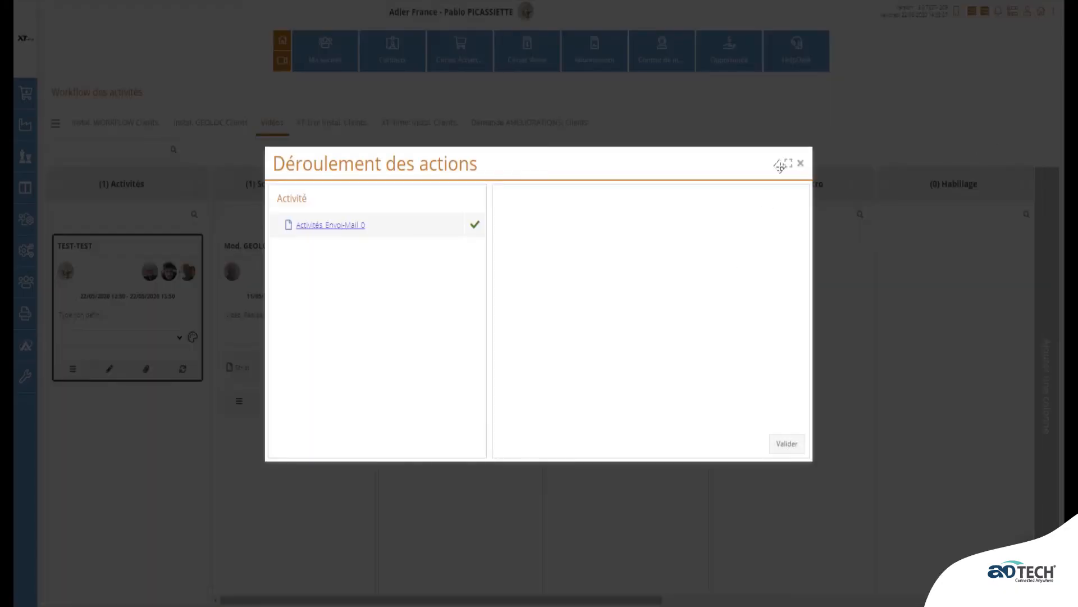
left_click(787, 444)
left_click_drag(289, 247, 404, 240)
- Send the script and sound review e-mail, validate, and move TEST-TEST into Faire la Video
left_click(344, 229)
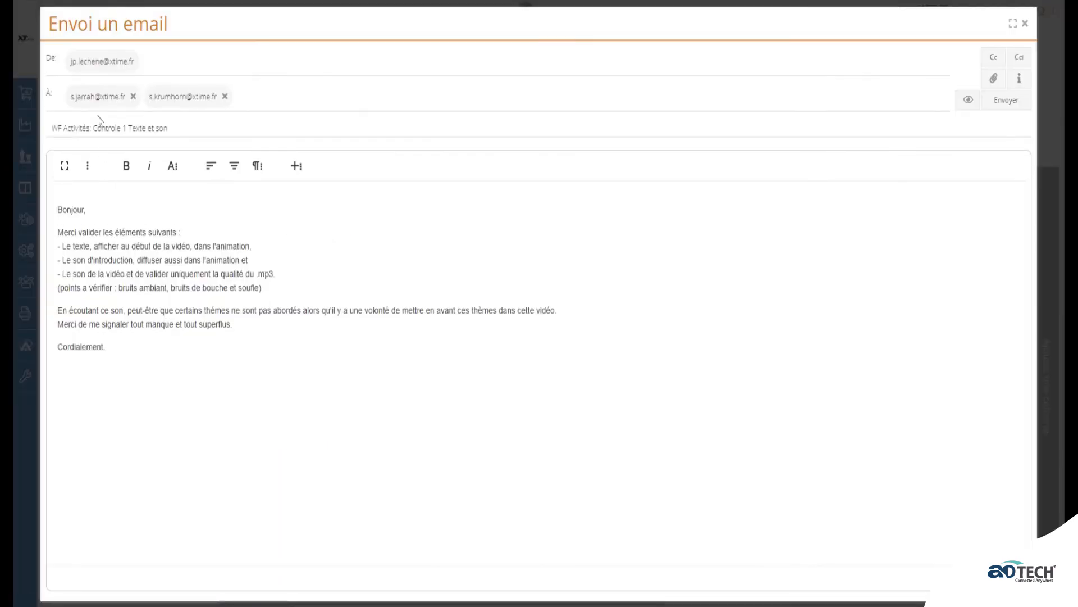
left_click(1006, 100)
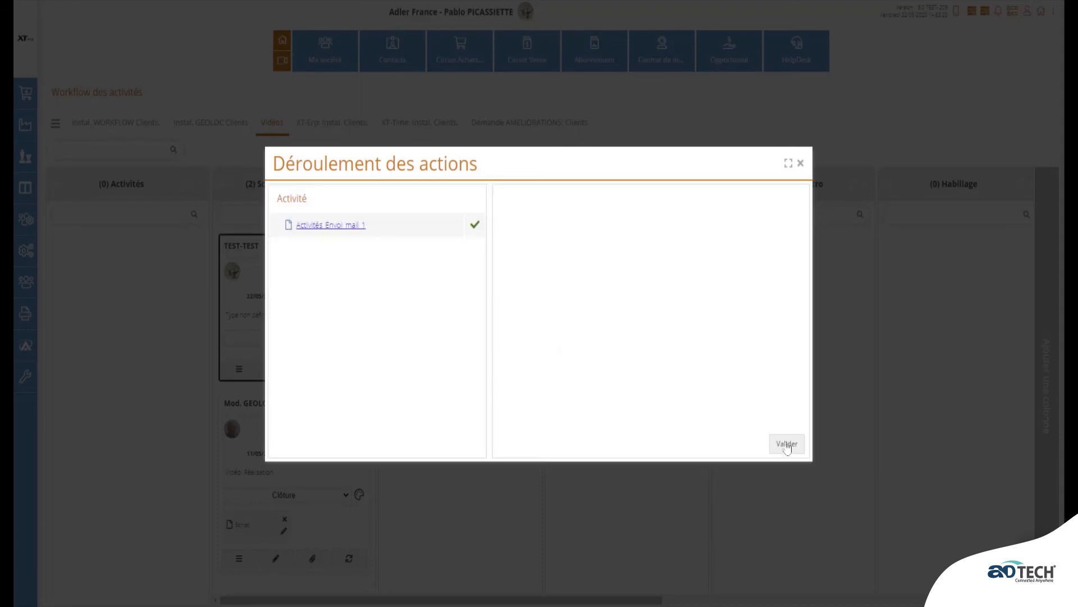
left_click(787, 444)
left_click_drag(472, 253, 572, 247)
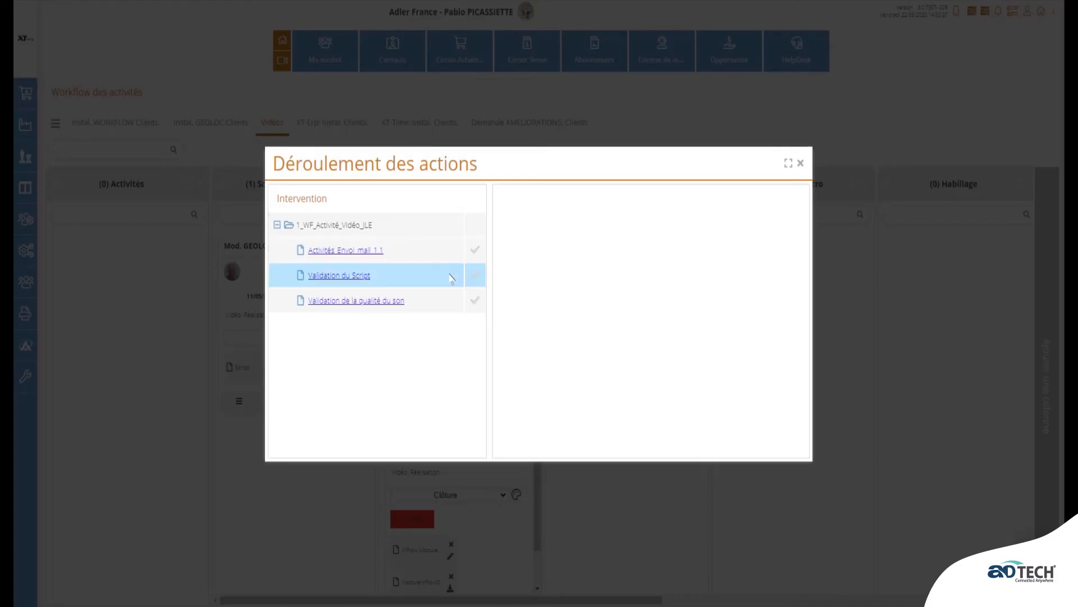
- Send the Activités_Envoi_mail_1.1 review e-mail and save the sound quality as OK
left_click(396, 308)
left_click(361, 251)
left_click(998, 99)
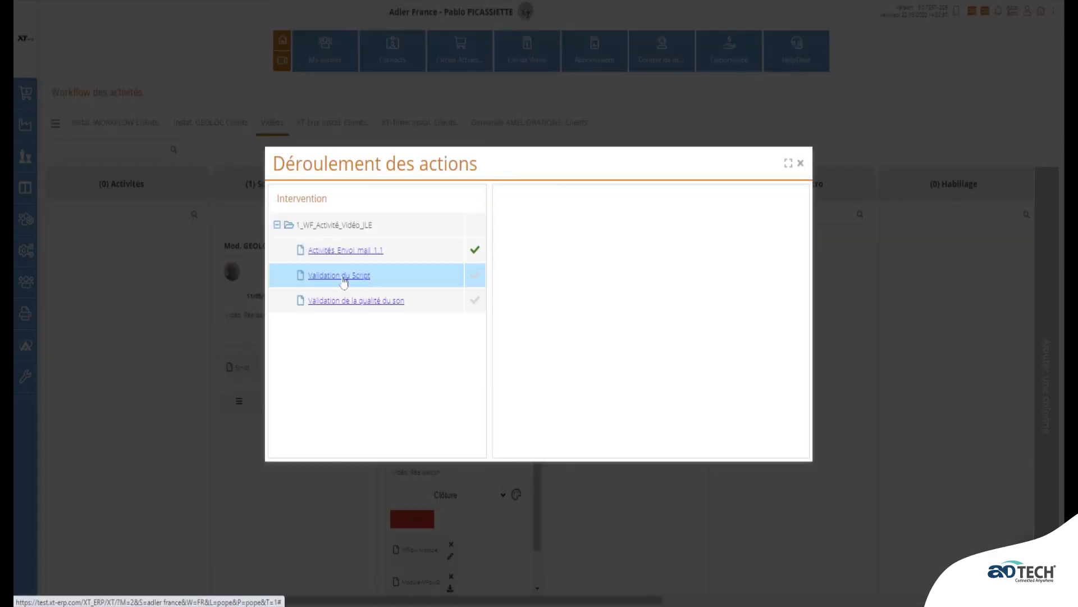
left_click(346, 276)
left_click(367, 310)
left_click(503, 201)
left_click(776, 446)
- Confirm the script is OK, validate, and move TEST-TEST through Val Video&intro into Habillage
left_click(343, 276)
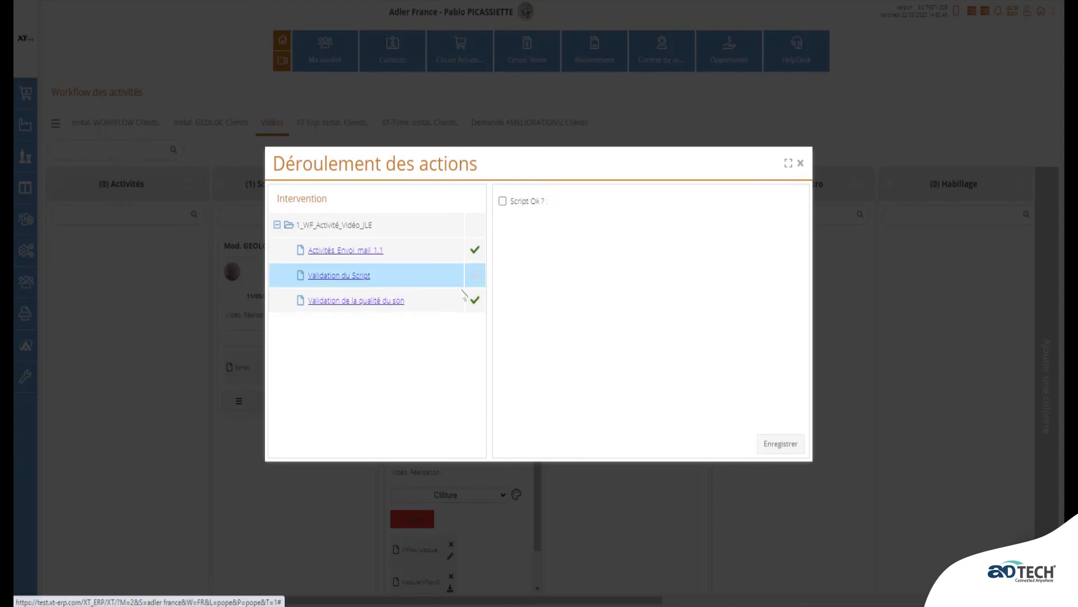
left_click(503, 201)
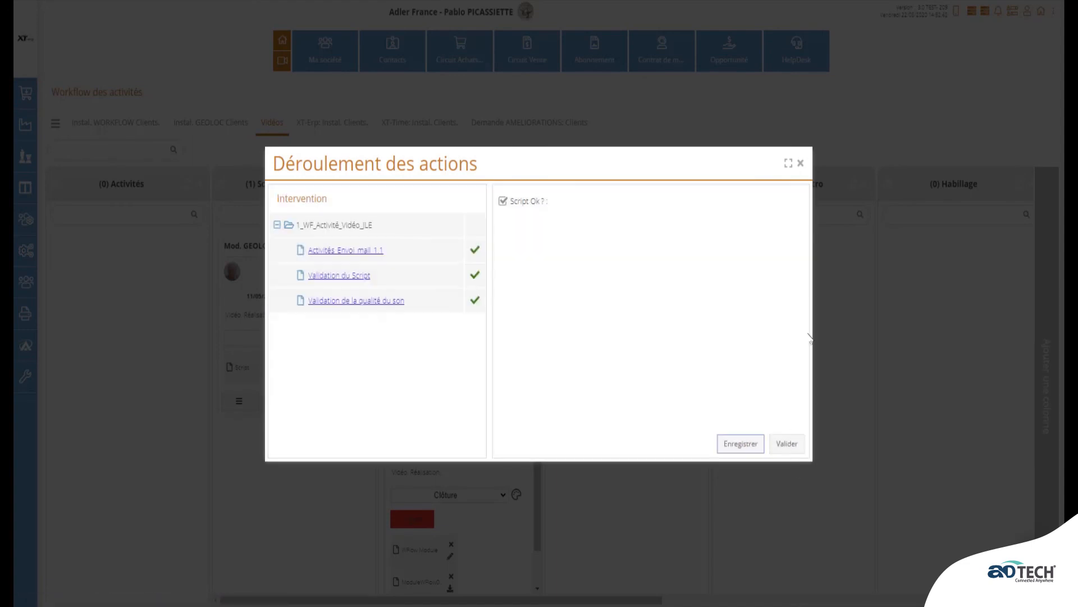
left_click(789, 443)
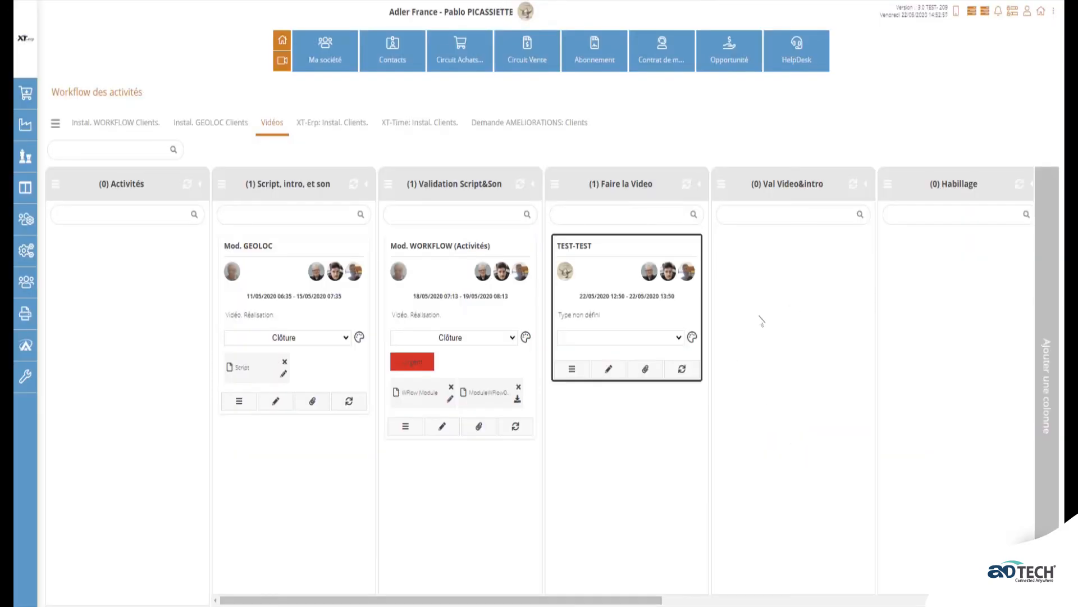
left_click_drag(655, 249, 750, 251)
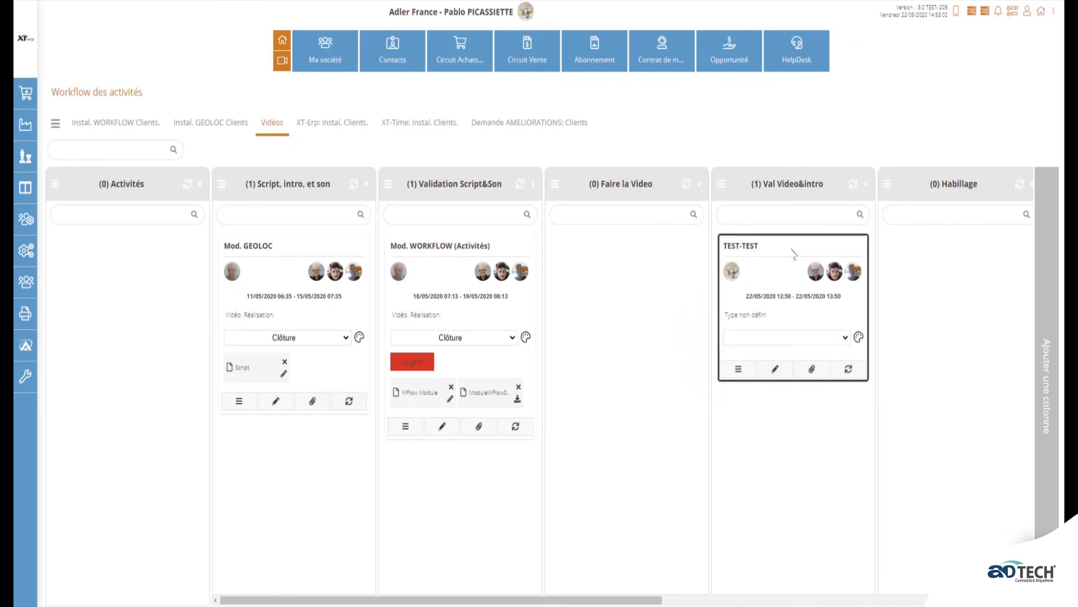
left_click_drag(788, 253, 899, 242)
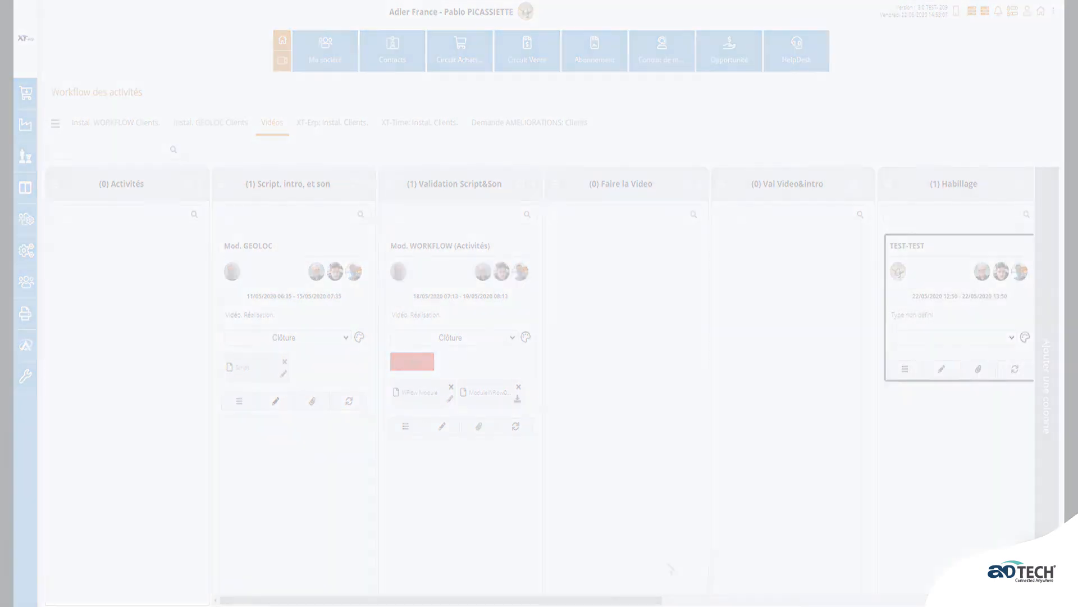